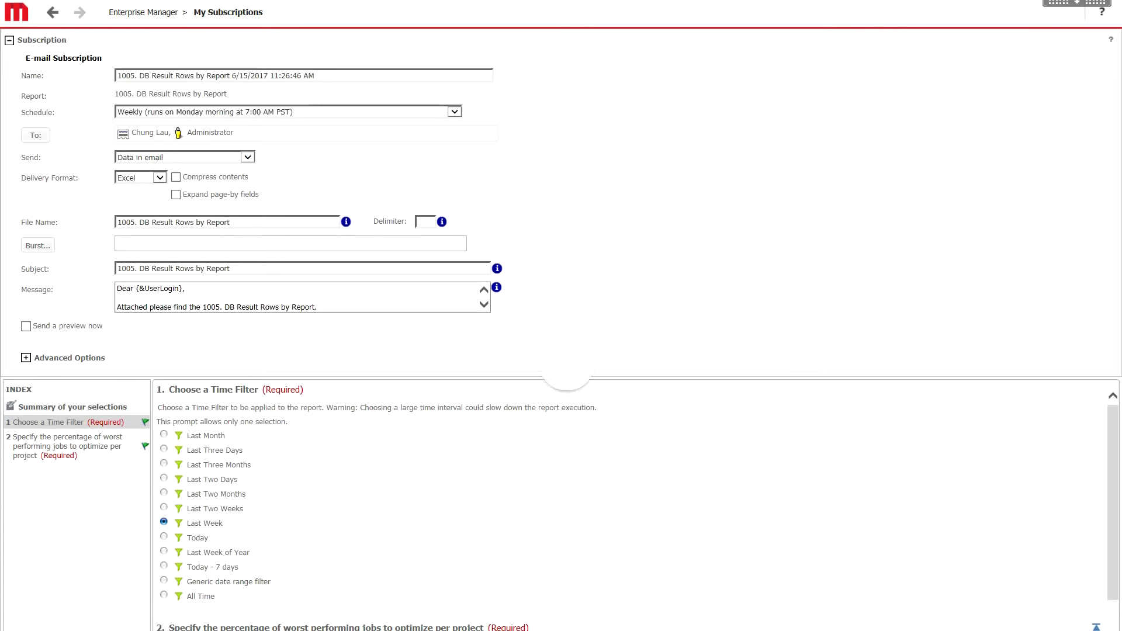
Step: Switch to BI Toolkits Pro and open the web subscription search of the Object Finder from Change Impact Analysis
left_click(50, 630)
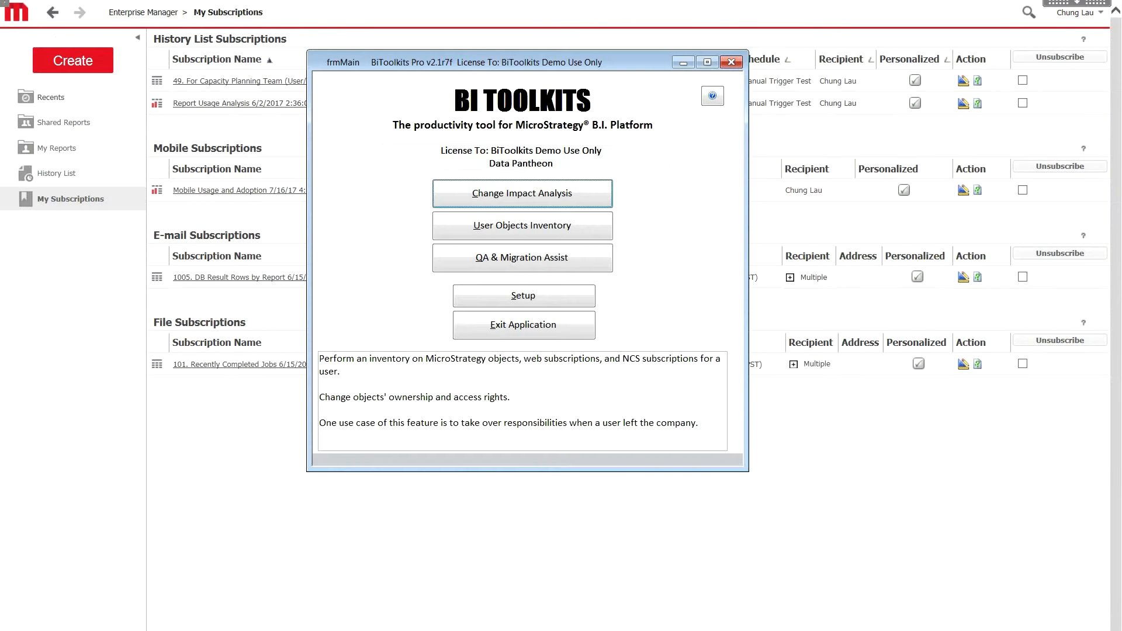
left_click(545, 195)
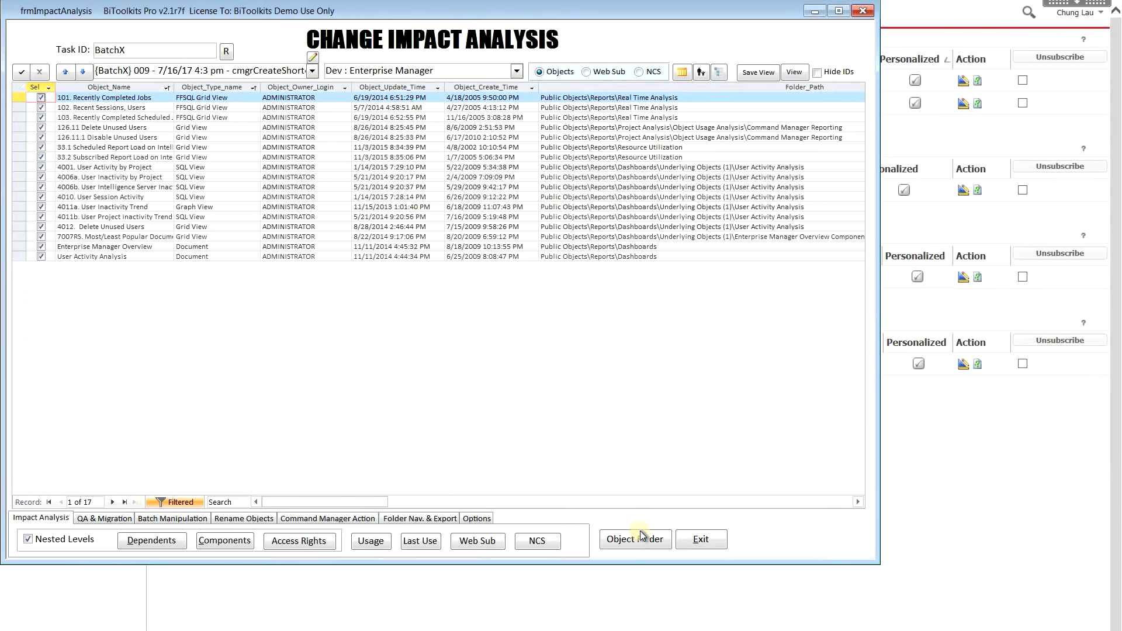
left_click(643, 539)
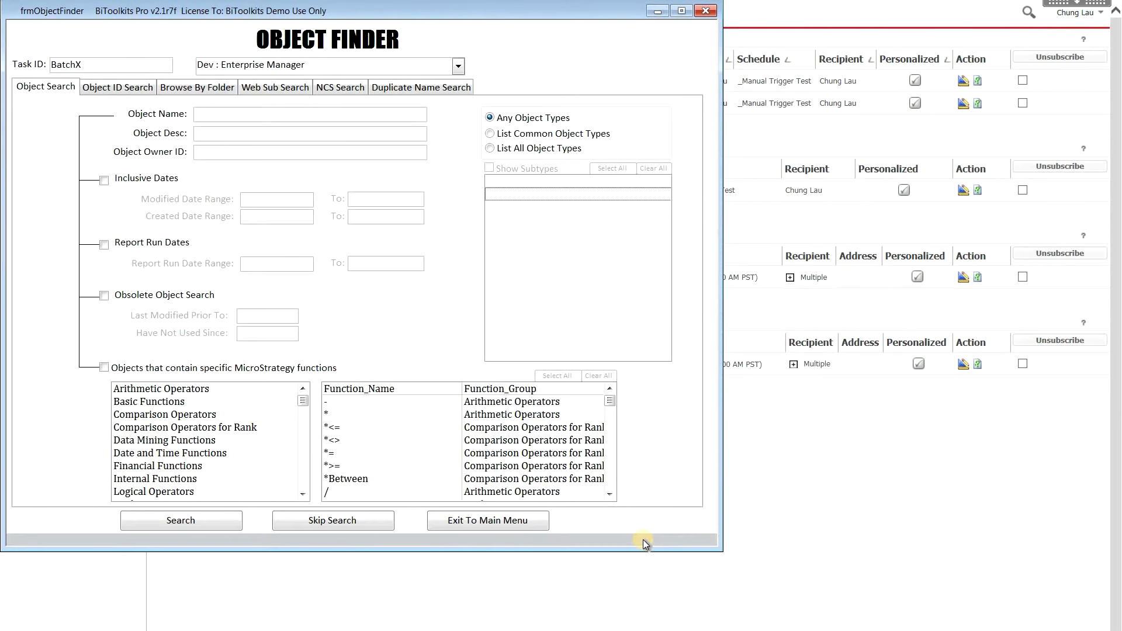
left_click(279, 89)
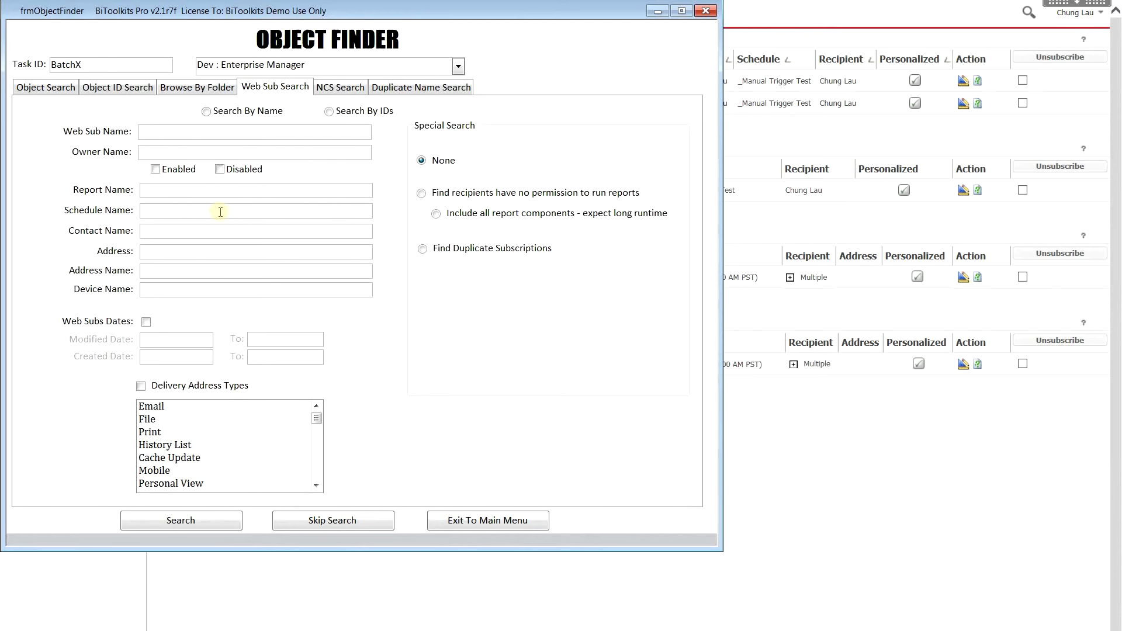
Step: Search for web subscriptions named "1005. DB Result Rows by Report" under the task ID Step1
mouse_move(213, 249)
mouse_move(479, 191)
type("1005. DB Result Rows by Report")
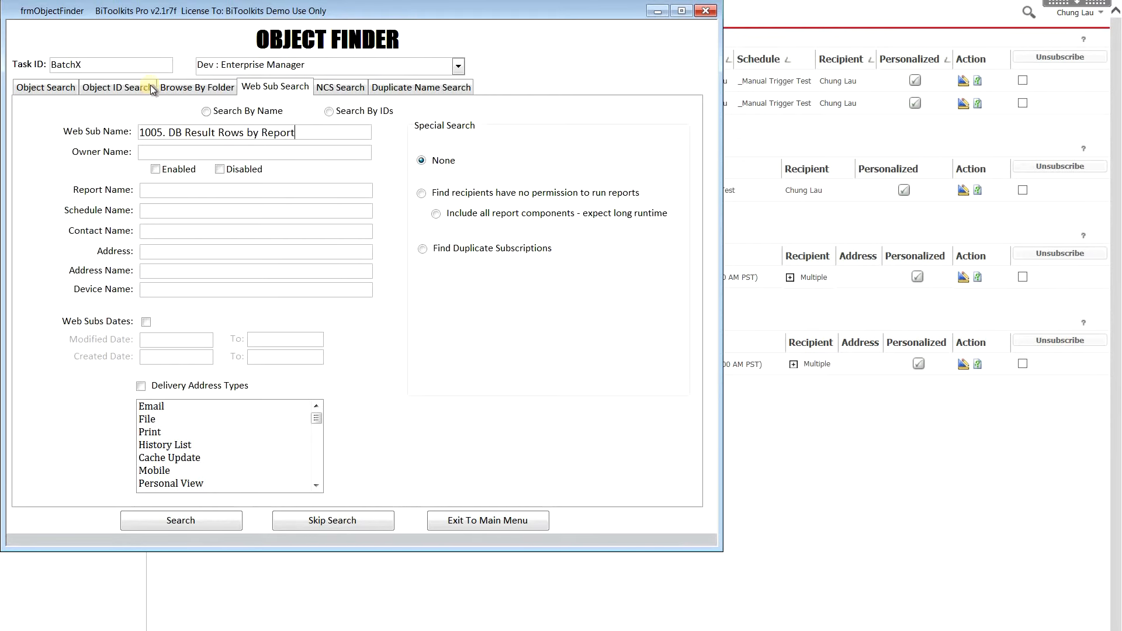
left_click(19, 61)
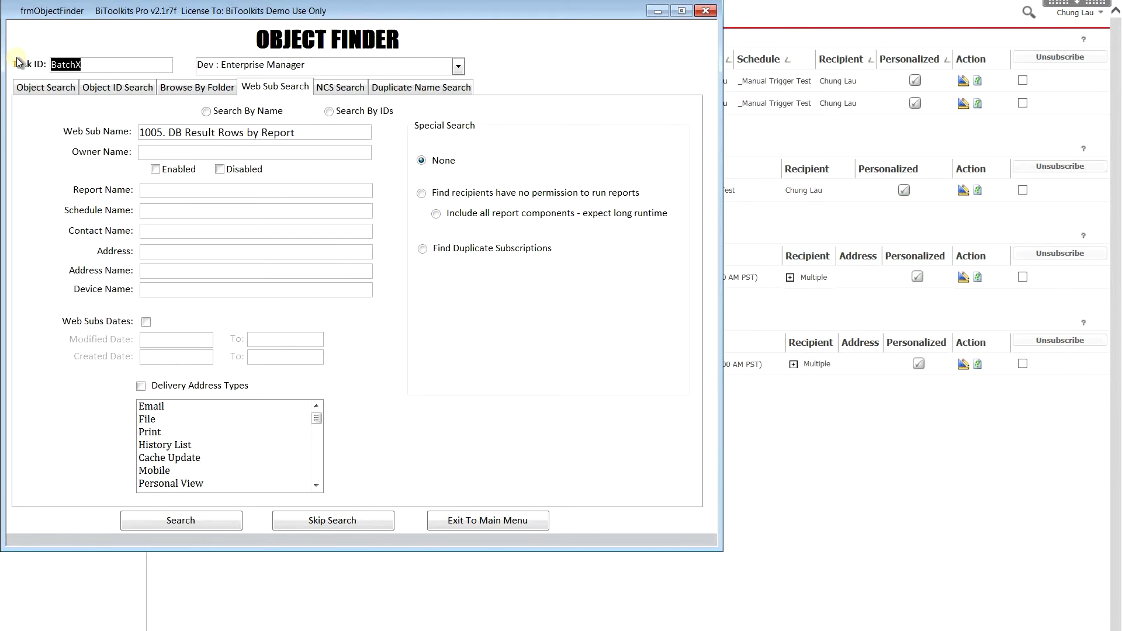
type("Step1")
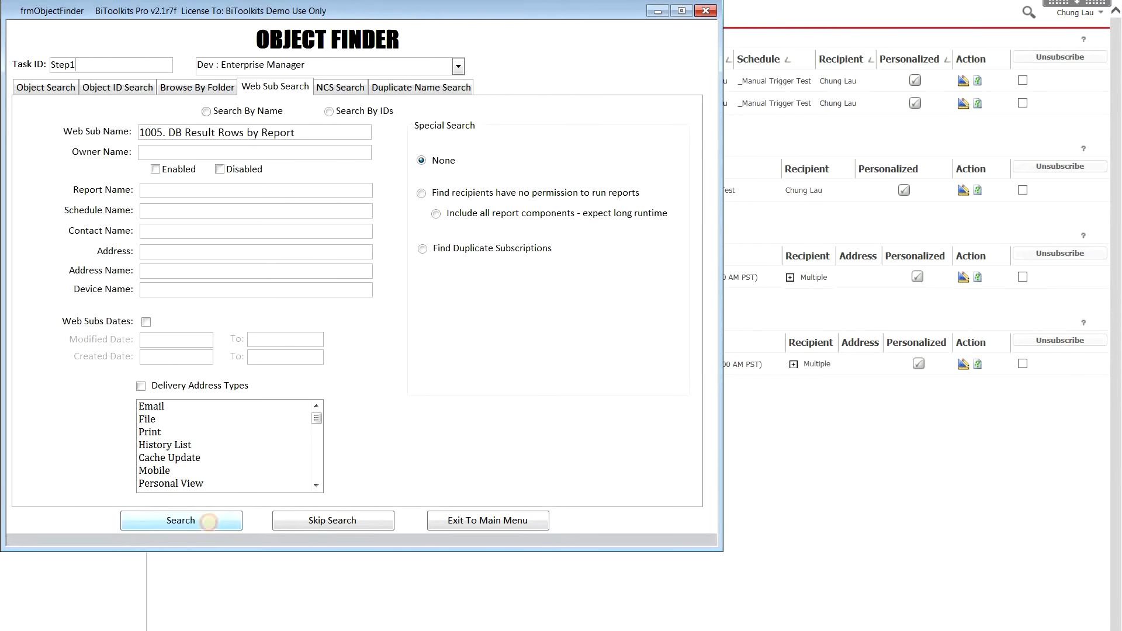
left_click(208, 525)
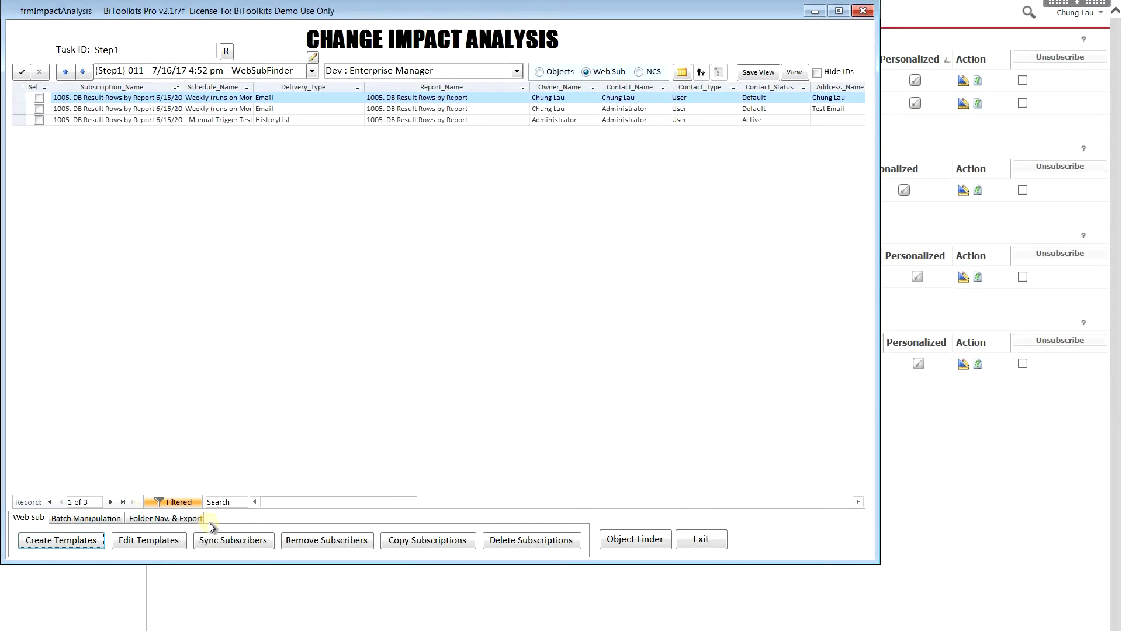
Step: Create a template from the two weekly email subscription rows of the 1005 report
left_click(39, 100)
left_click(38, 109)
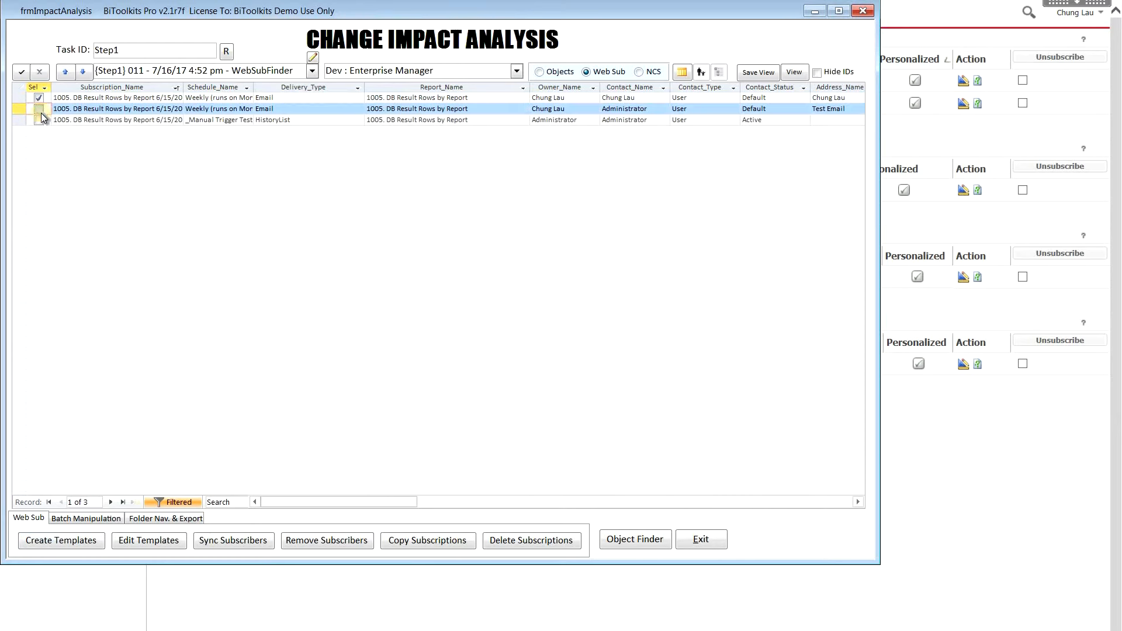
left_click(87, 542)
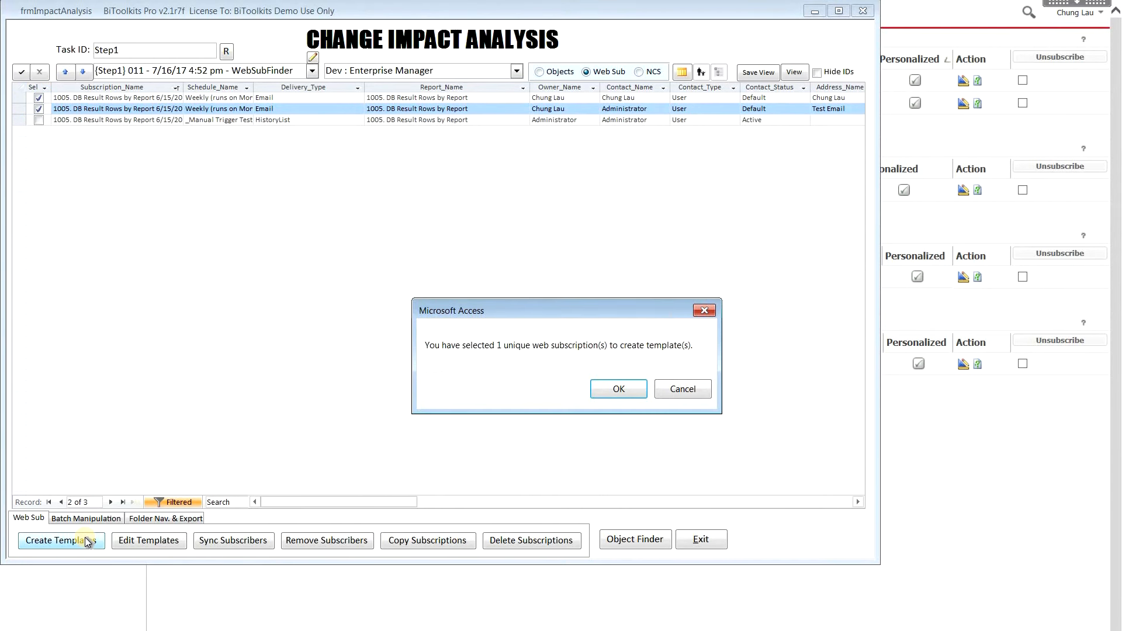
left_click(596, 389)
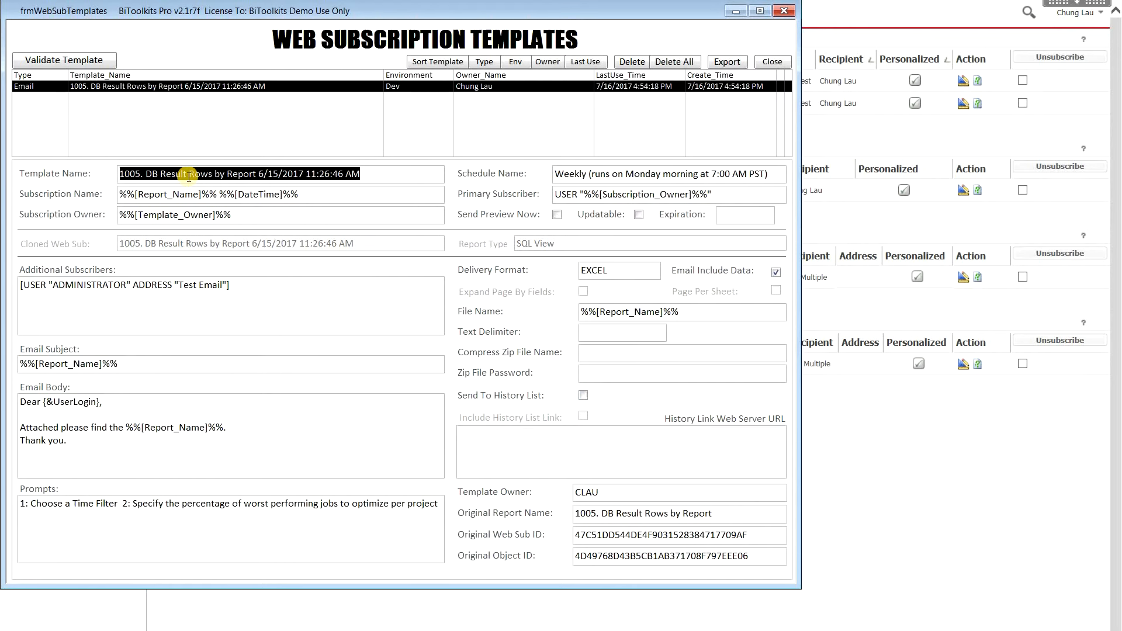
Step: Rename the new web subscription template to "Master Email Template"
type("Maste")
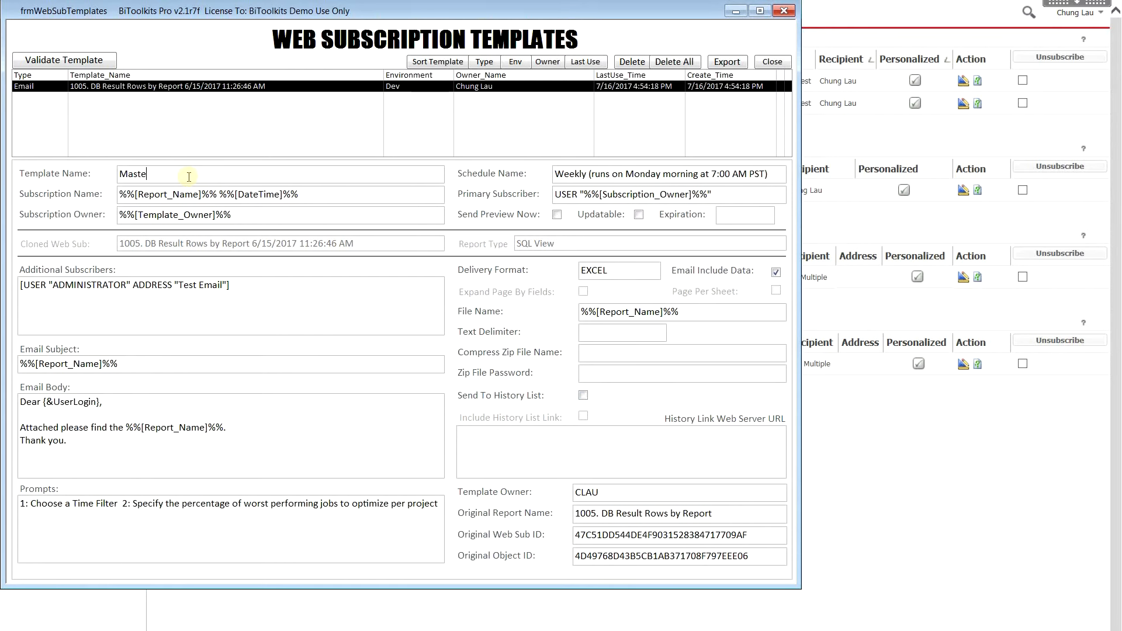
type("r Email Template")
Step: Examine the template's subscription name, owner, schedule, subscribers, email subject and body, delivery format, file name, zip and history list settings
left_click(304, 193)
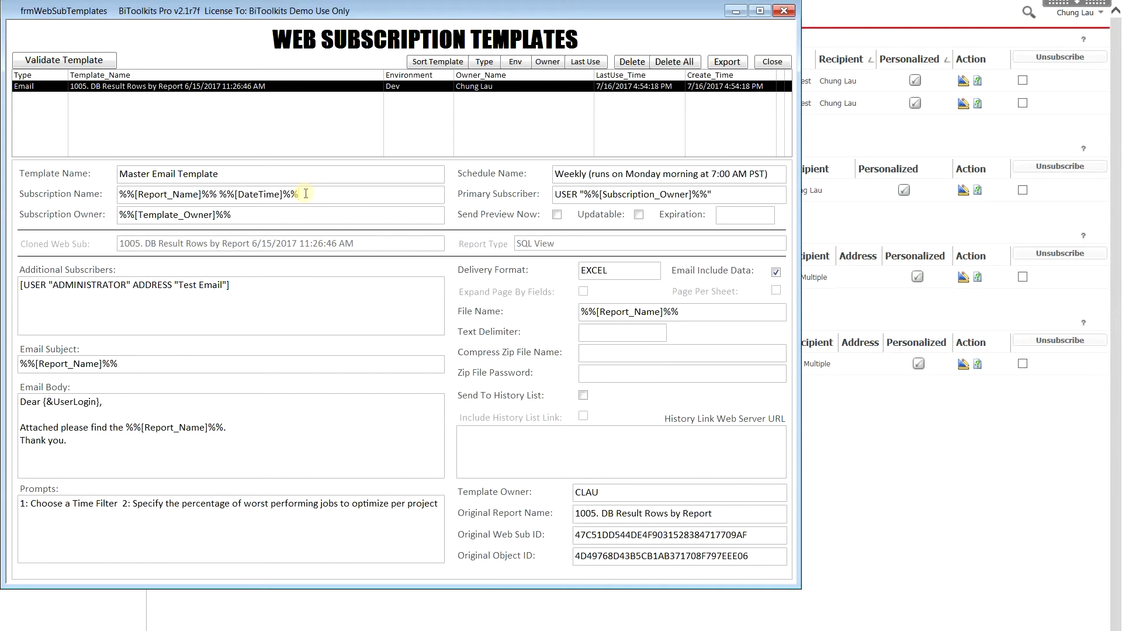
left_click(305, 221)
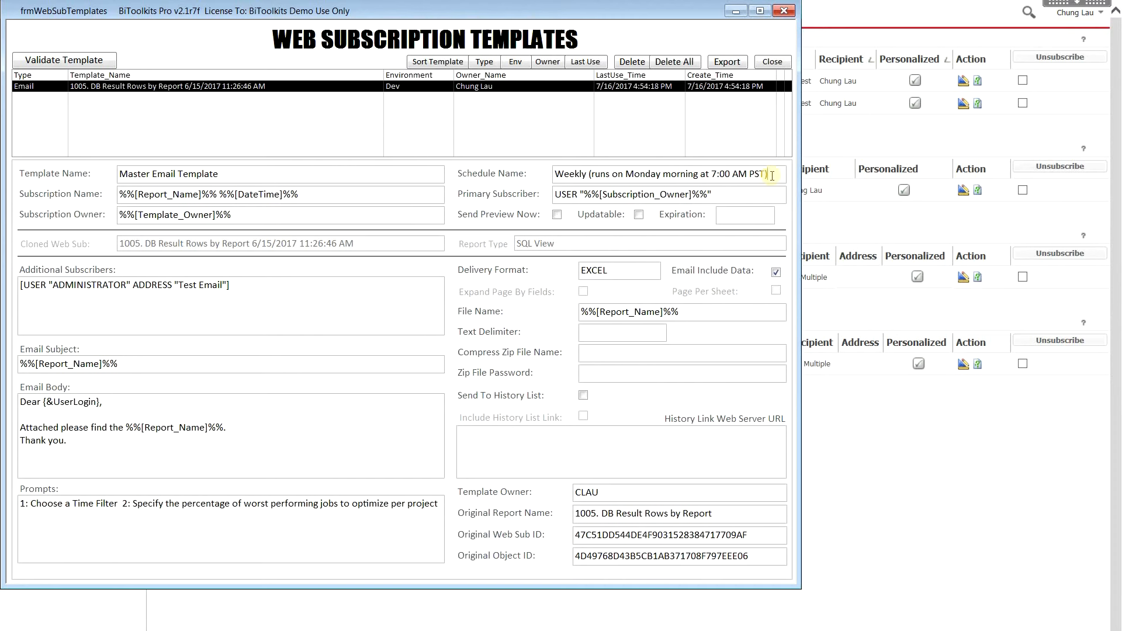
left_click(727, 196)
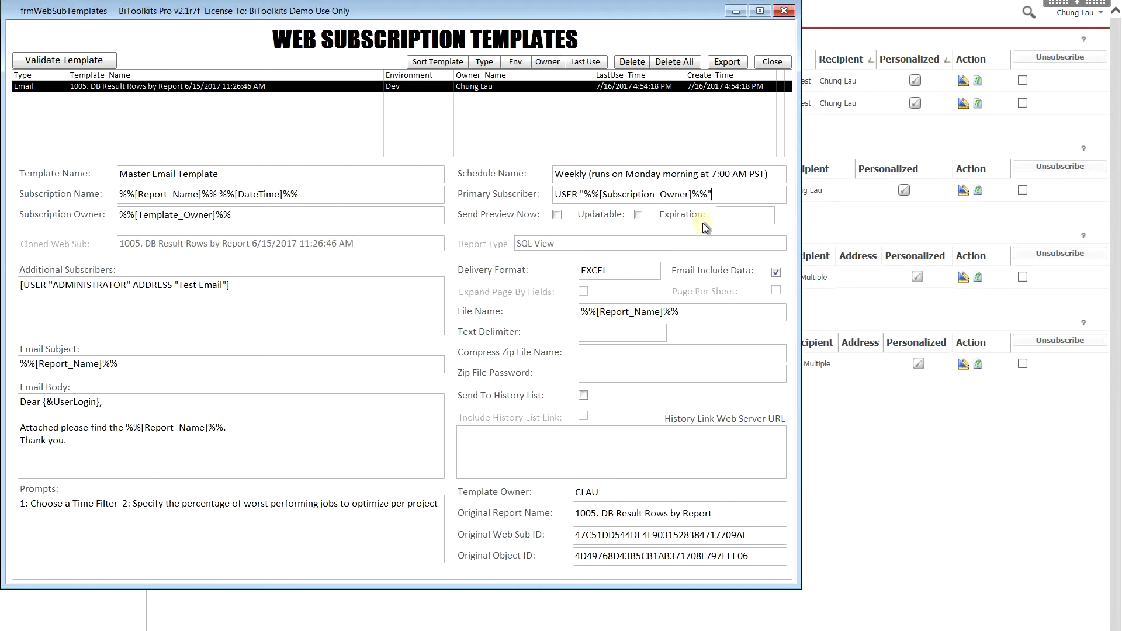
left_click(263, 289)
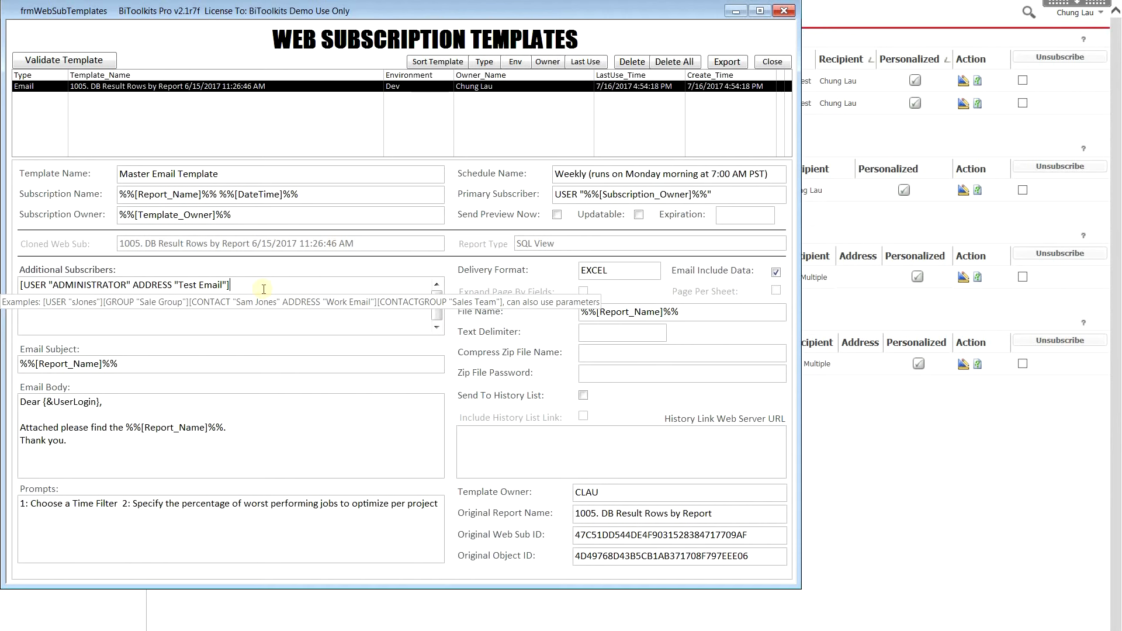
left_click(172, 359)
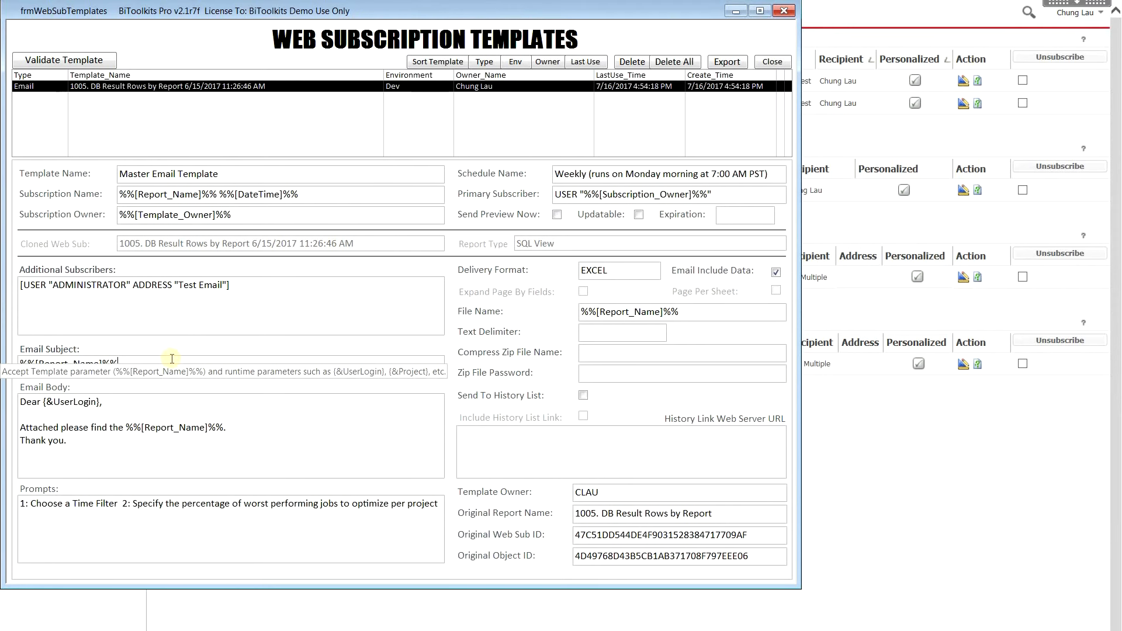
left_click(228, 430)
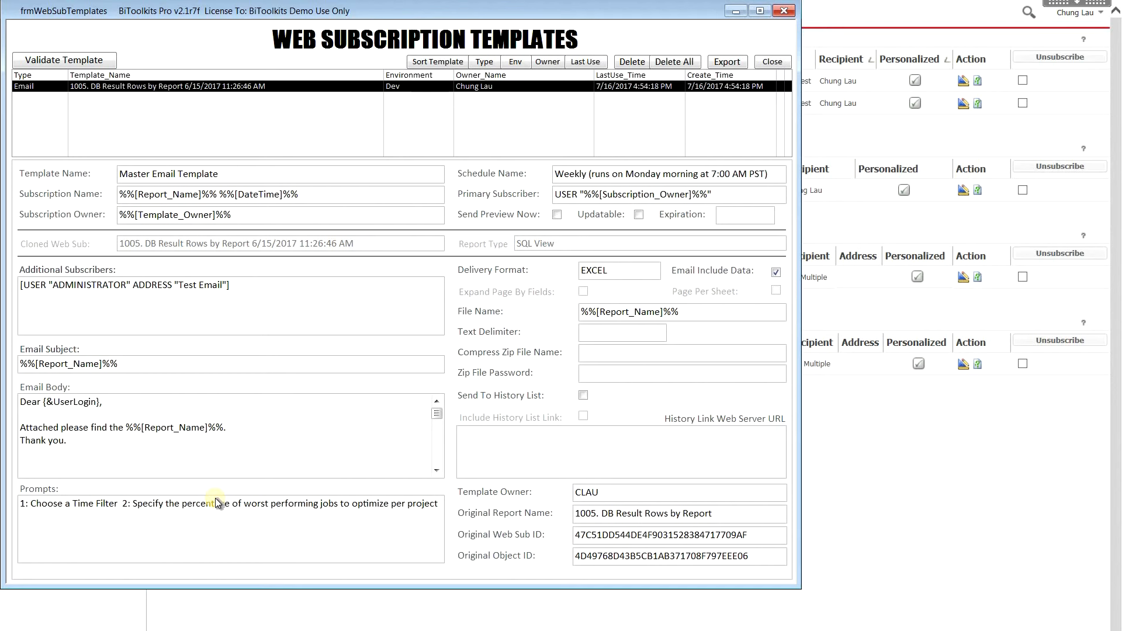
left_click(627, 273)
mouse_move(627, 272)
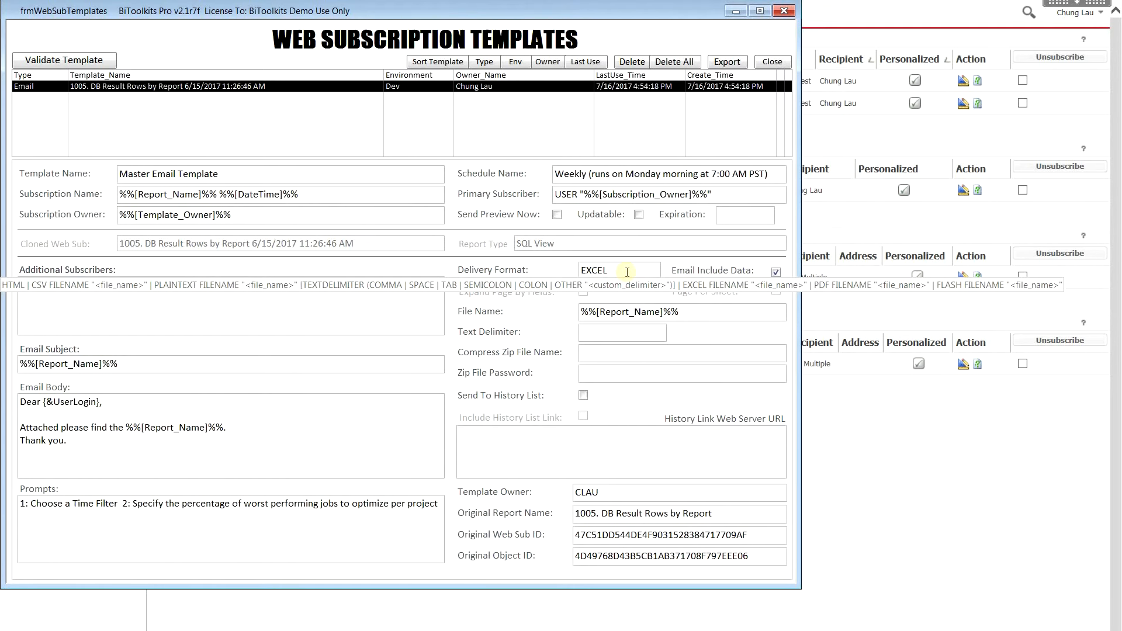
left_click(622, 312)
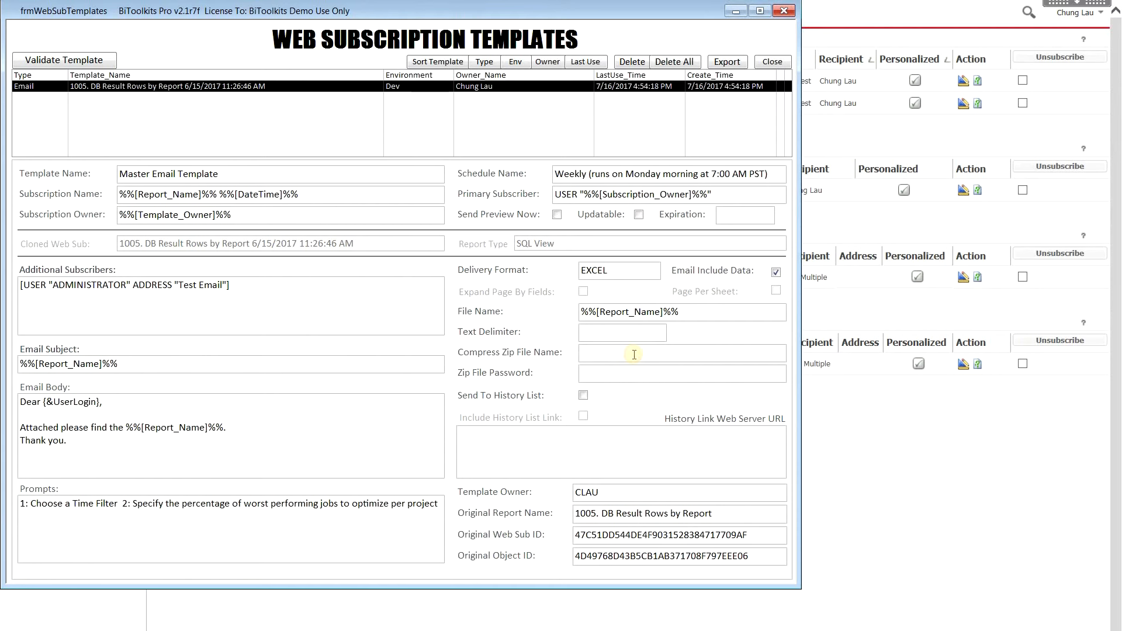
left_click(634, 354)
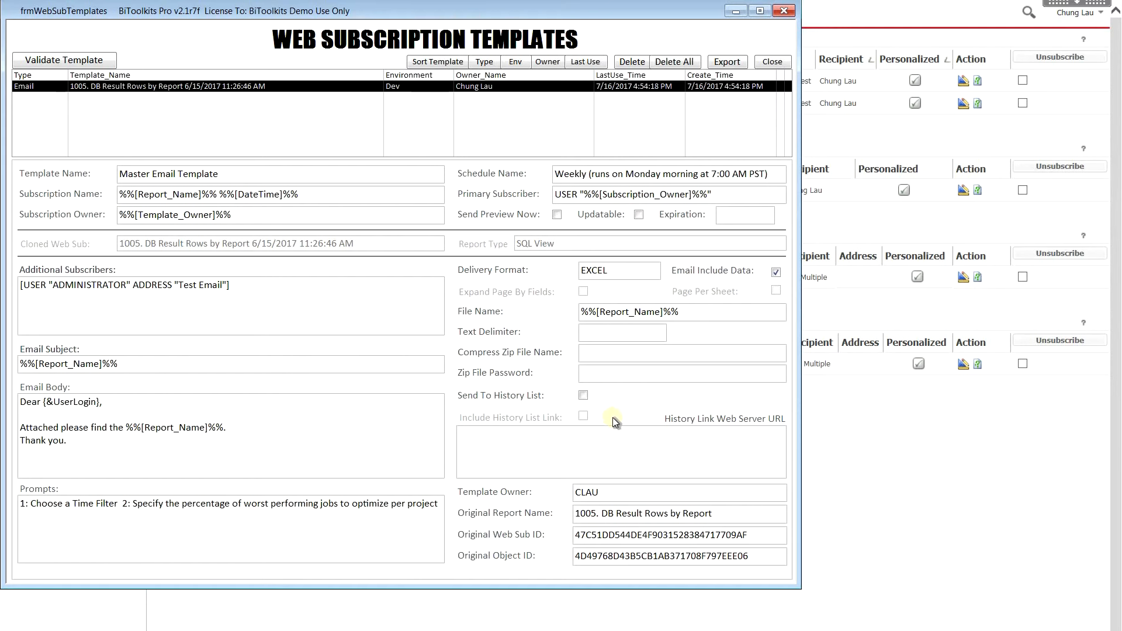
mouse_move(613, 419)
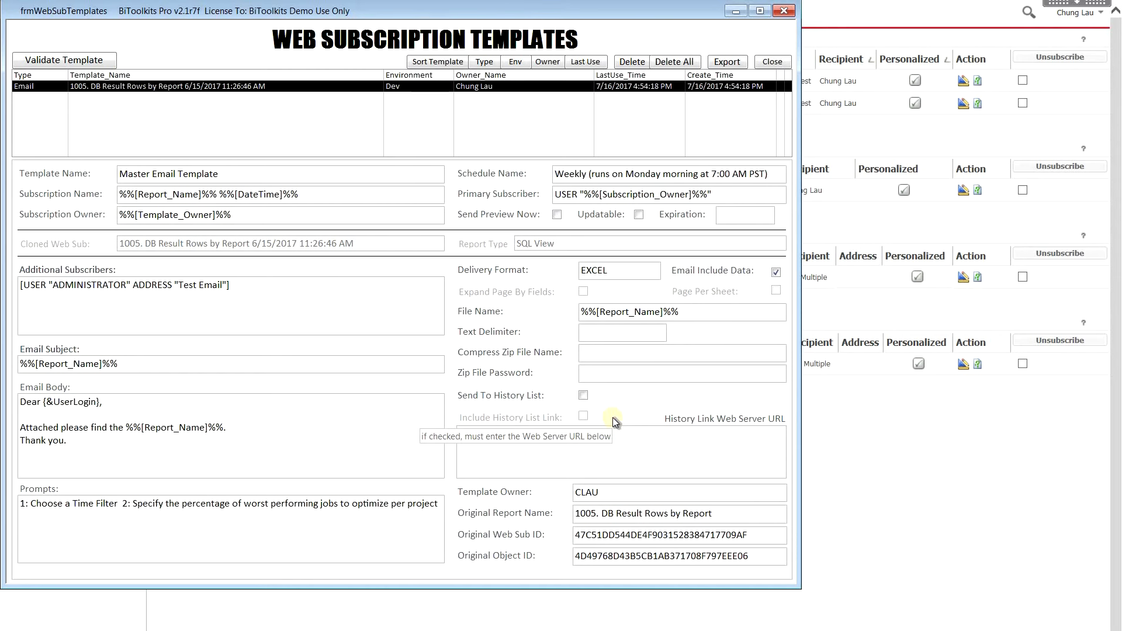
Step: Try out sending to the history list with the history list link included, and turn sending to the history list back off
left_click(582, 395)
left_click(584, 416)
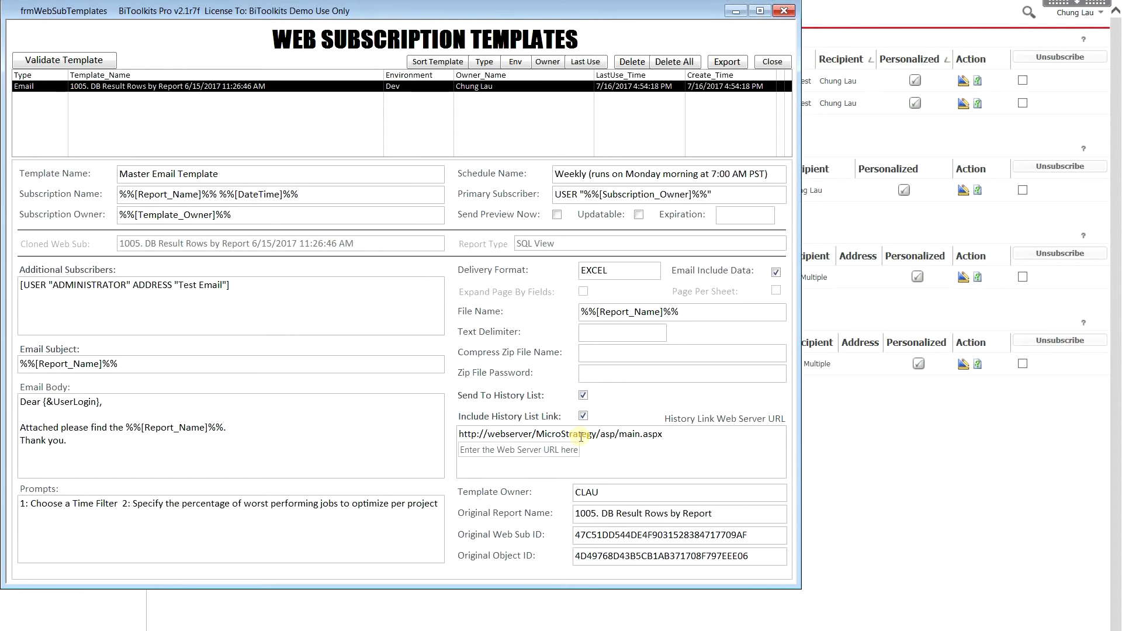
left_click(583, 395)
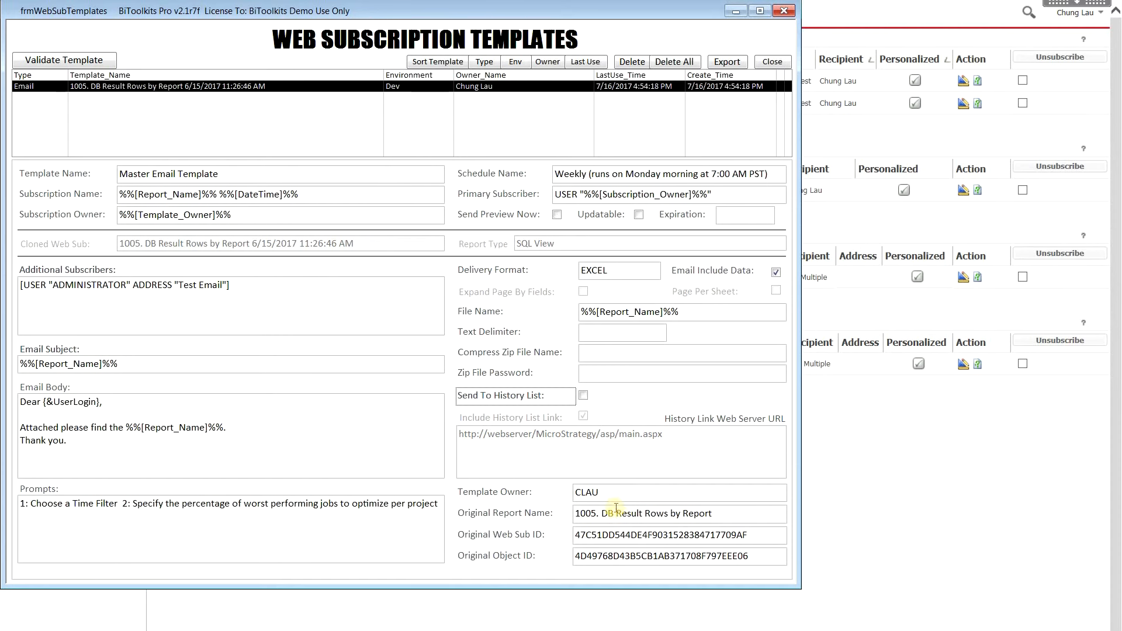
Step: Validate the template, and test the error check by clearing the email subject and validating again
left_click(95, 62)
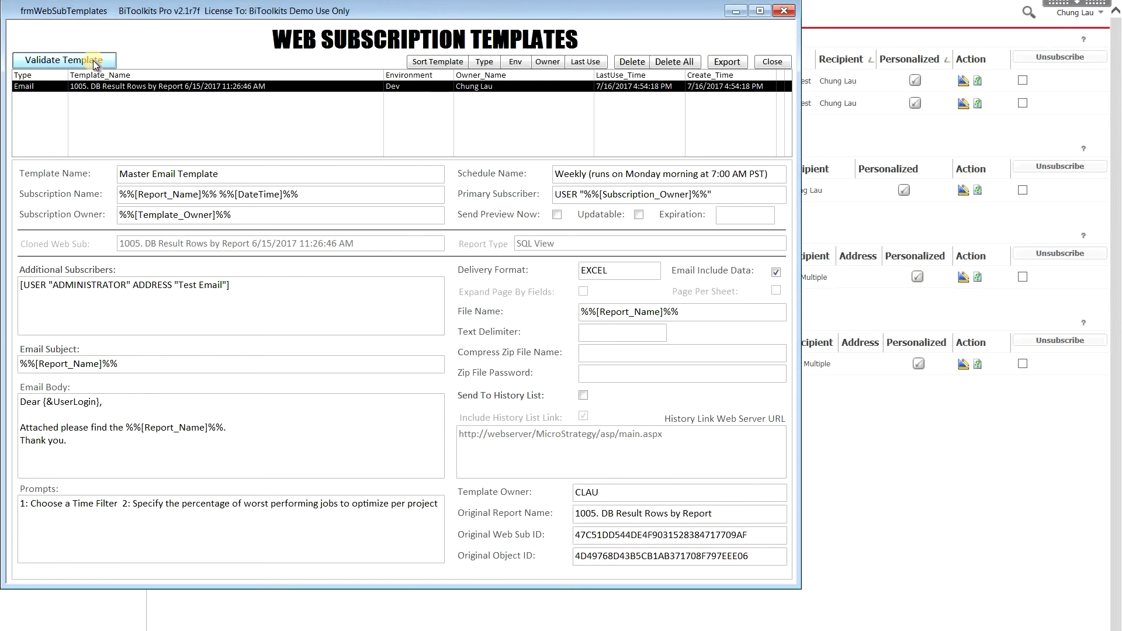
left_click(3, 360)
key("ctrl+c")
key("Delete")
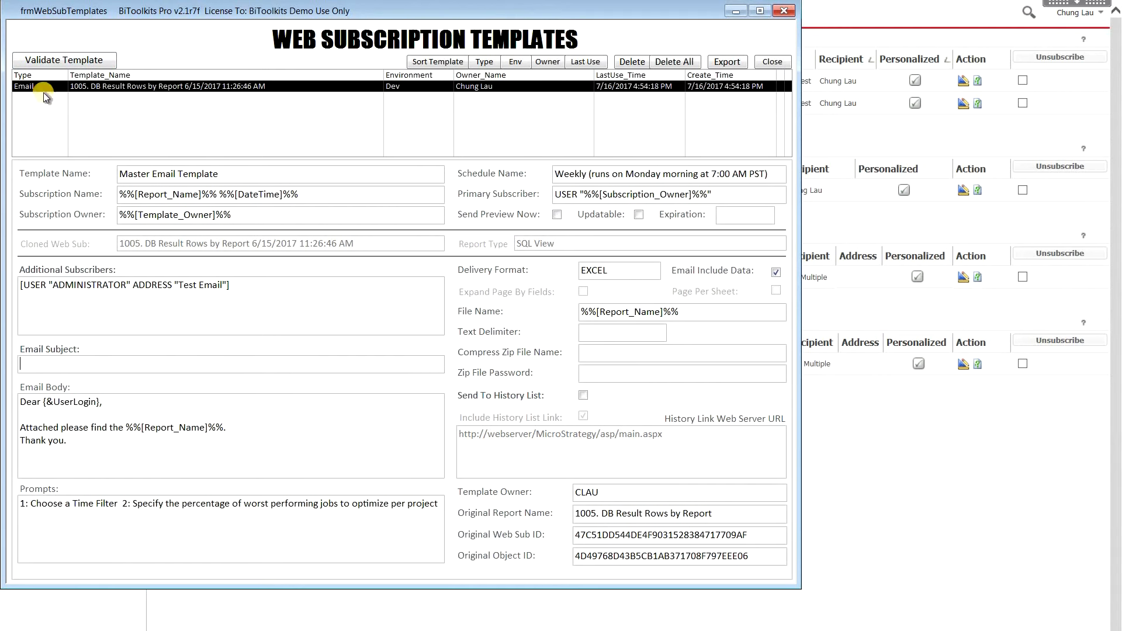
left_click(53, 61)
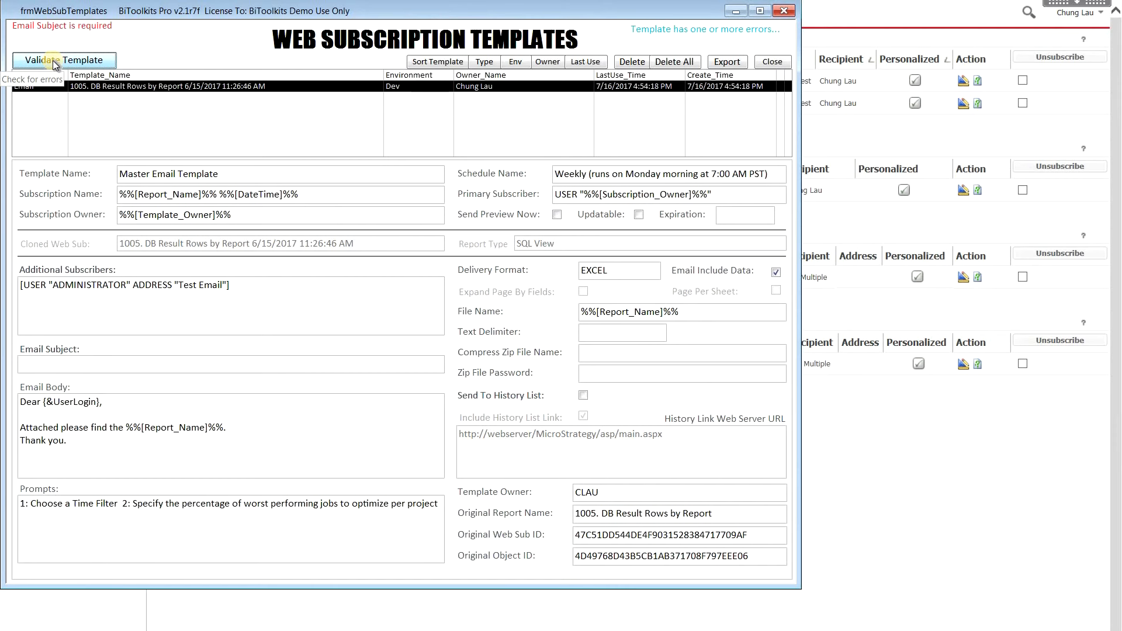
Step: Restore the email subject %%[Report_Name]%% and validate the template again
left_click(47, 366)
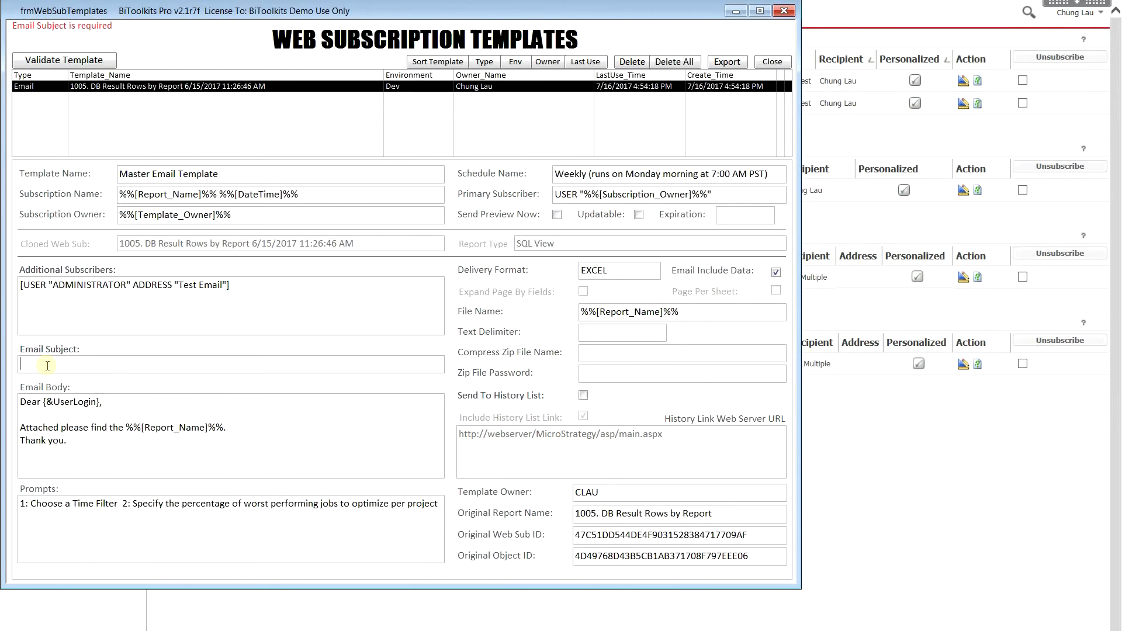
key("ctrl+v")
left_click(76, 61)
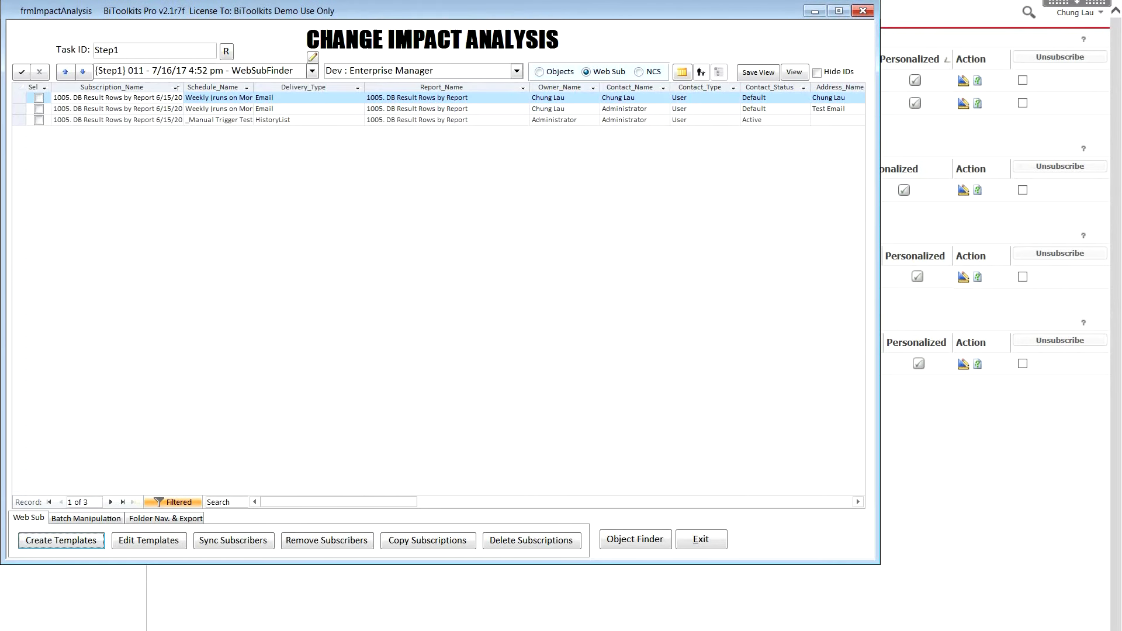
Step: View the Step1 results as objects, as web subscriptions and as NCS subscriptions
left_click(539, 72)
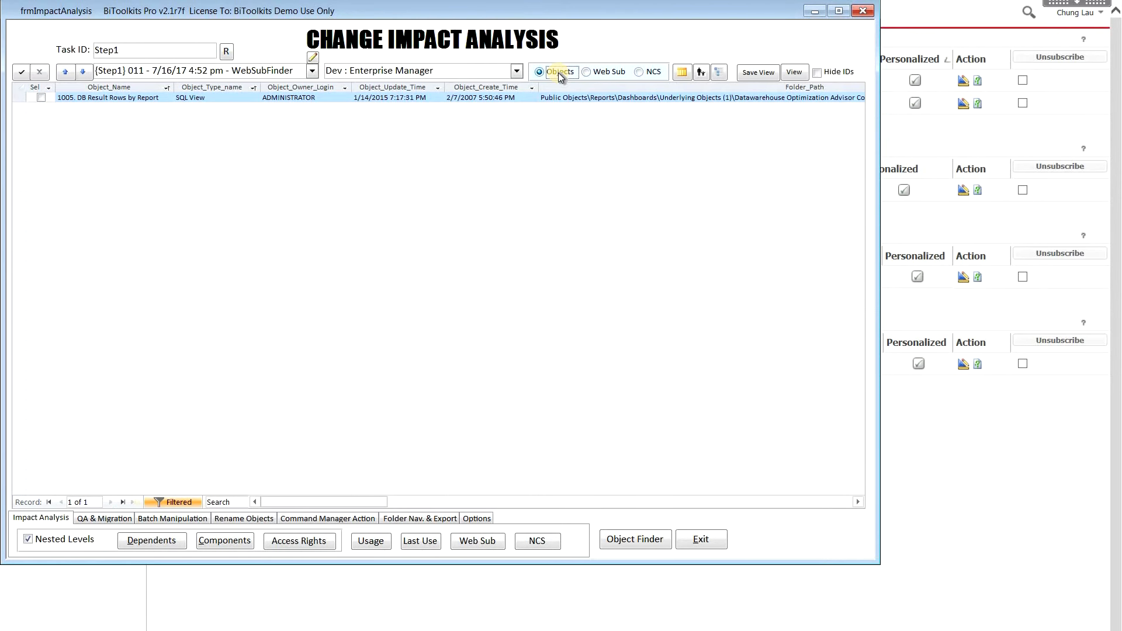
left_click(617, 74)
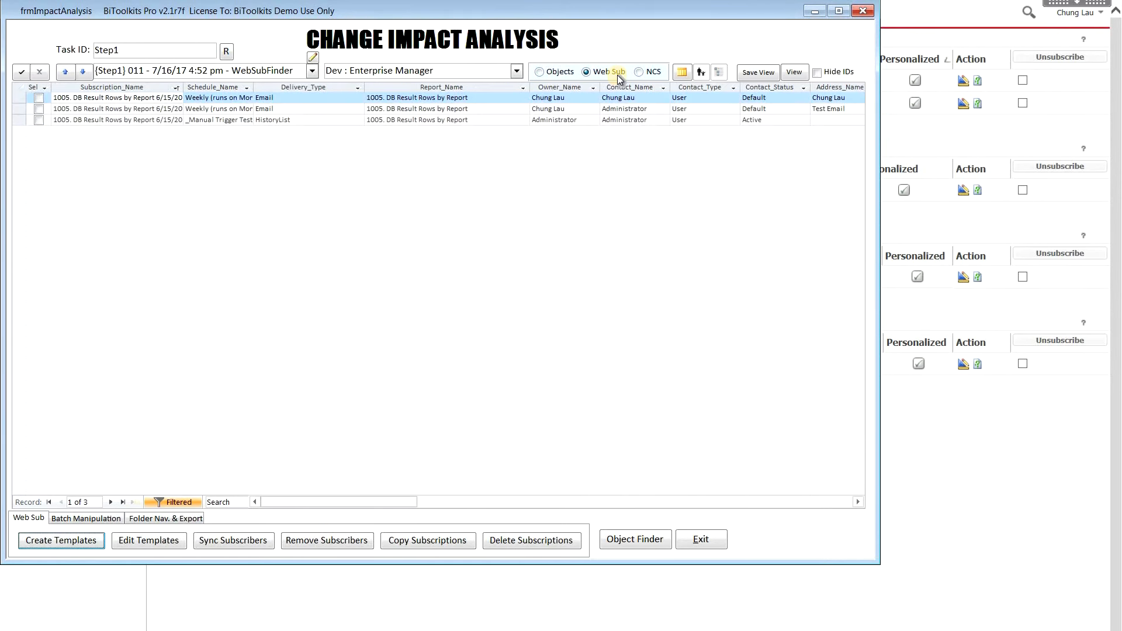
left_click(652, 72)
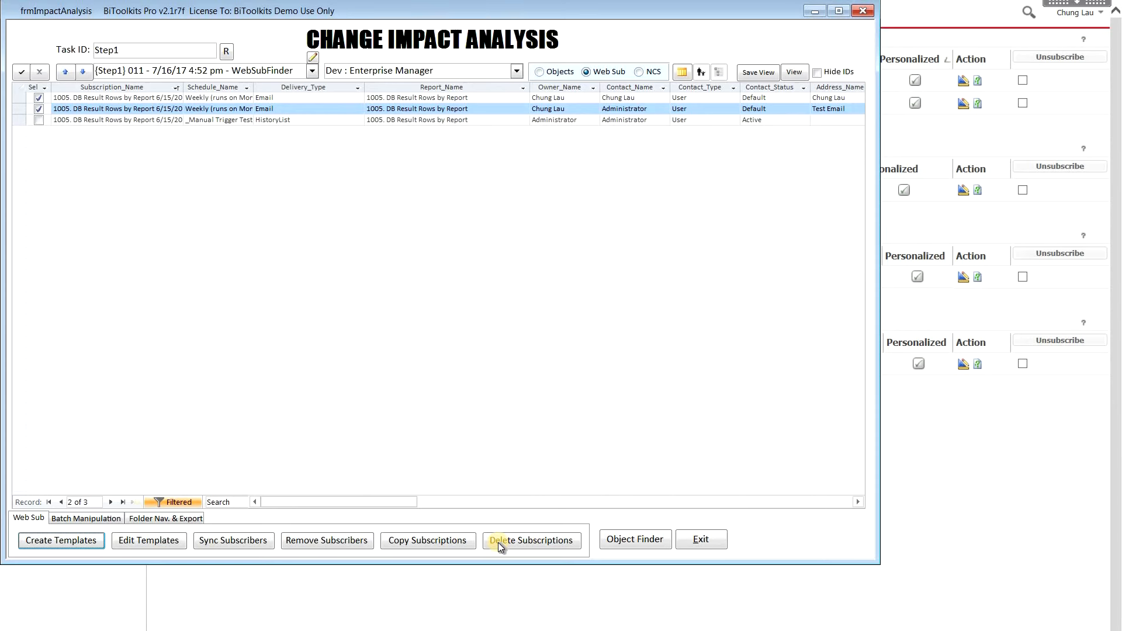
Step: Open the saved Master Email Template for editing to review it, and close the template window
left_click(159, 538)
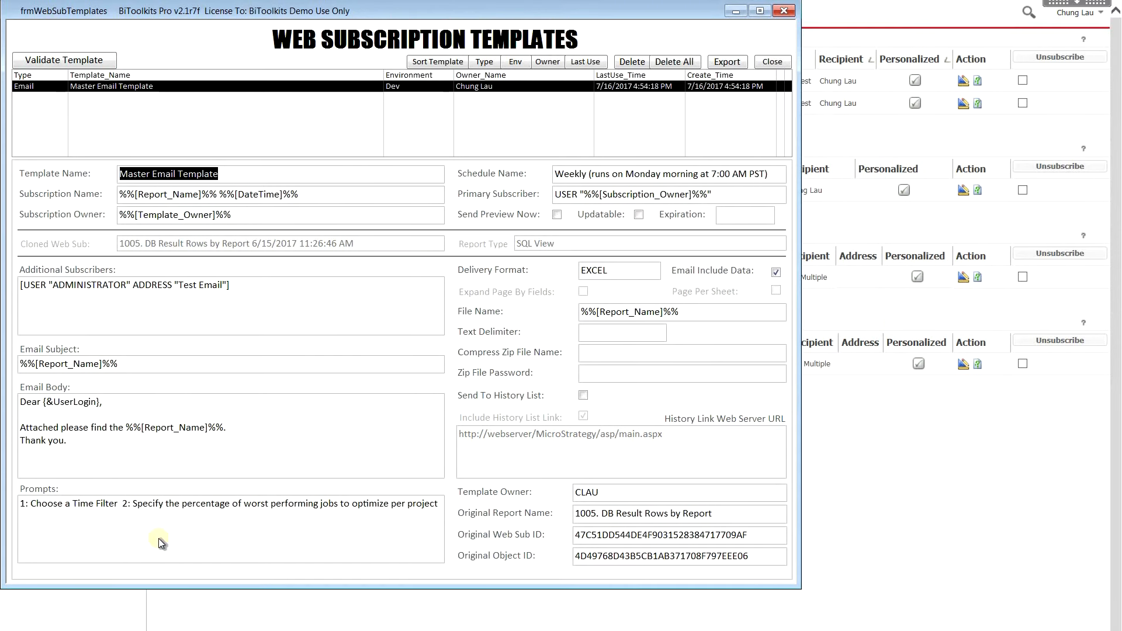
left_click(773, 61)
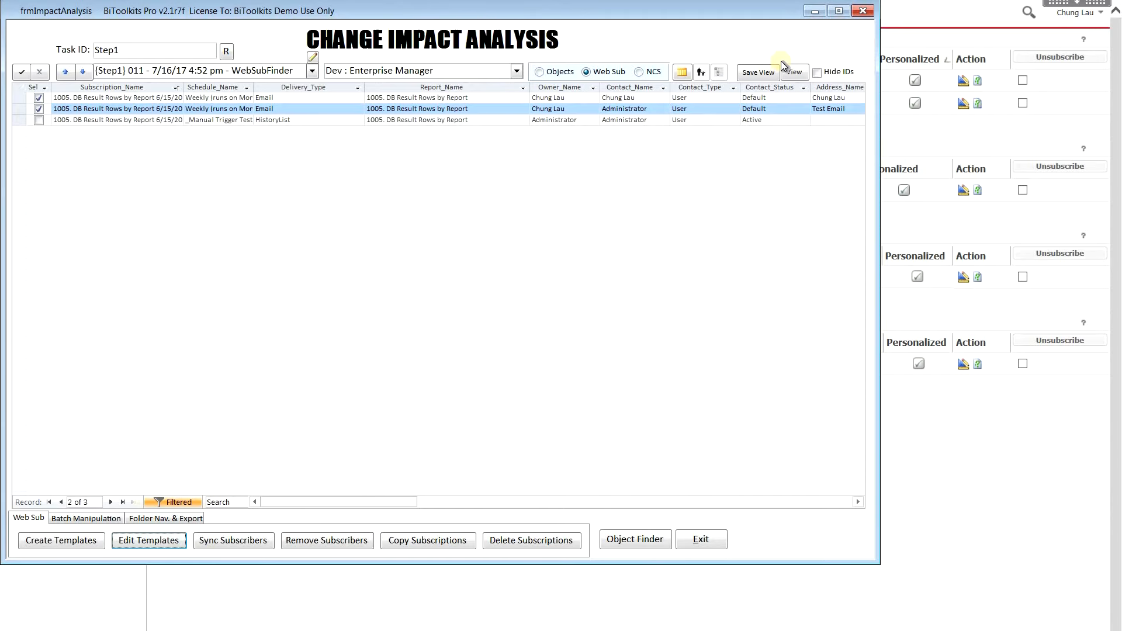
Step: Return to the Object Finder, clear the web subscription name filter and search for all web subscriptions
left_click(637, 539)
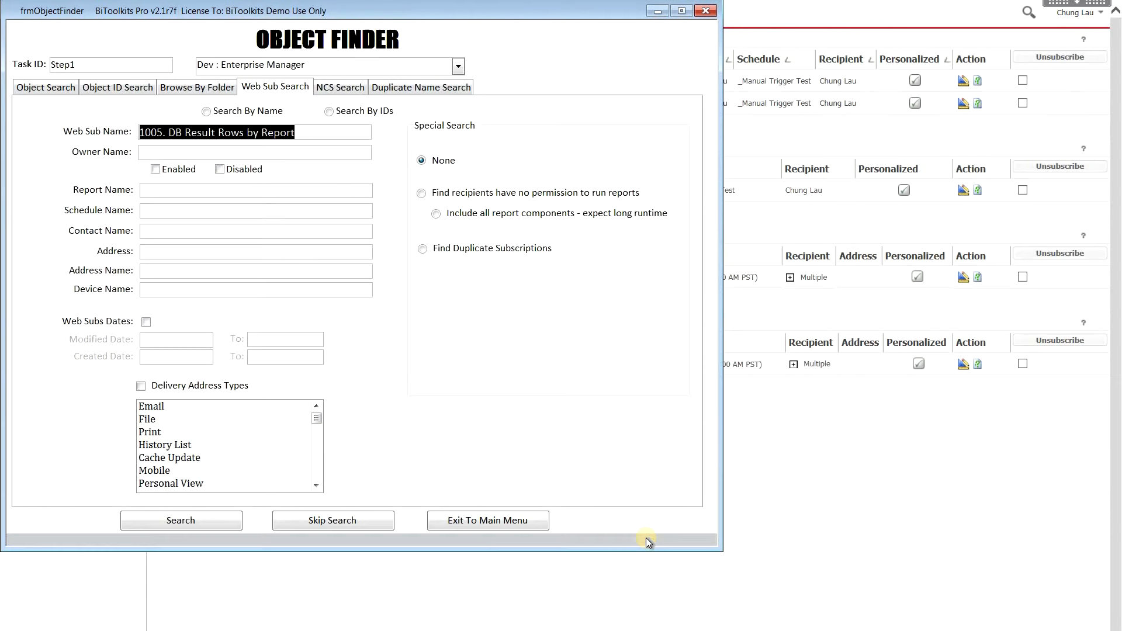
key("Delete")
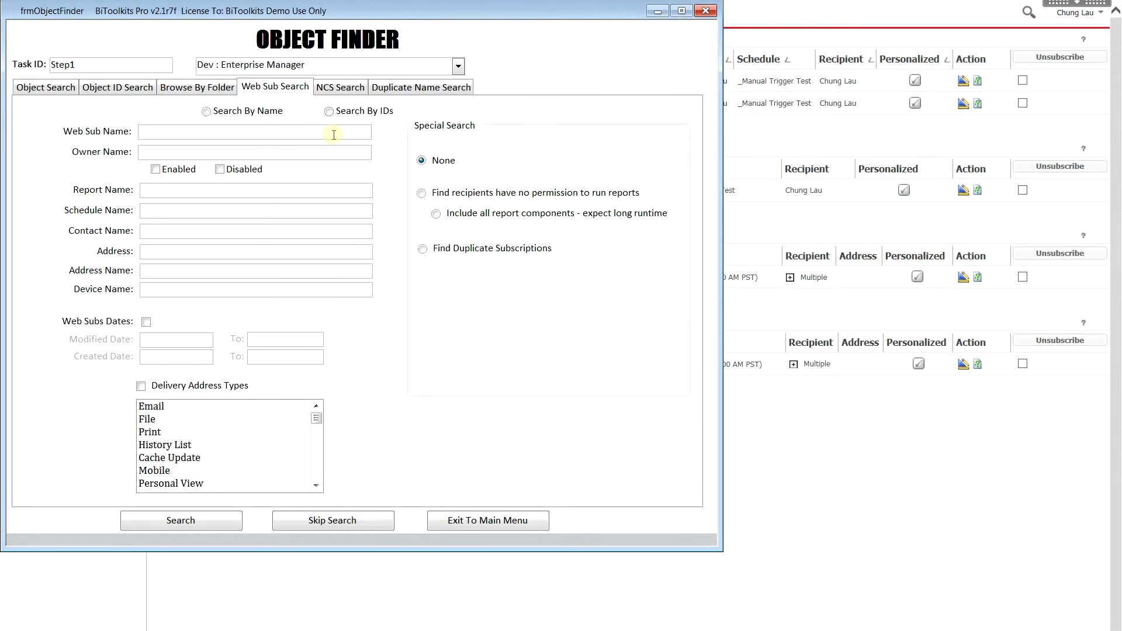
left_click(183, 520)
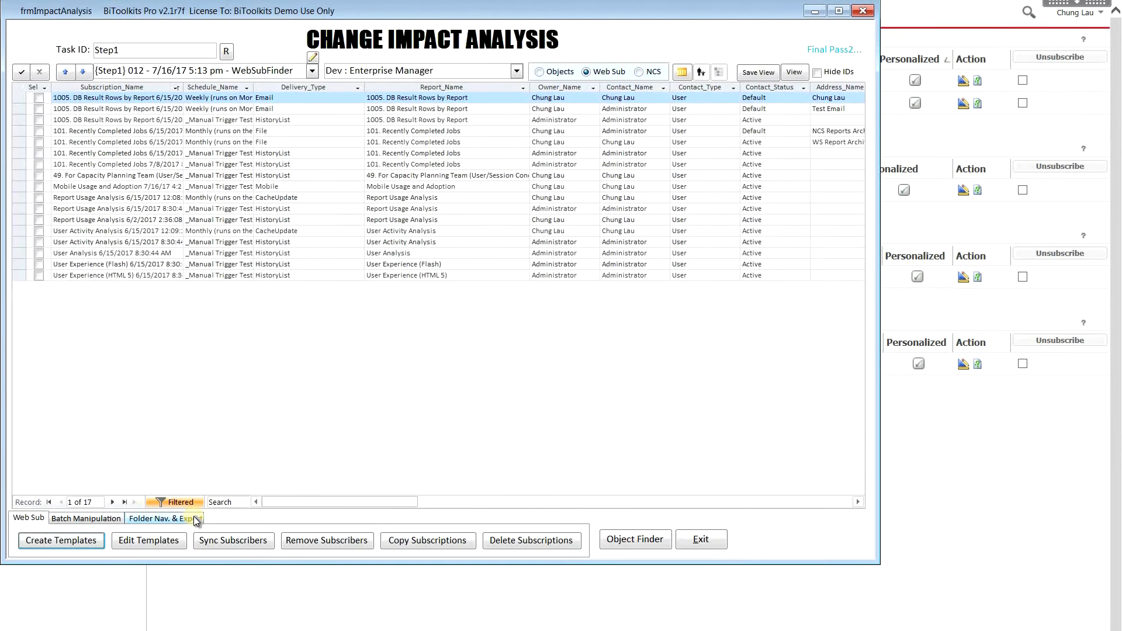
Step: Create templates from the 101. Recently Completed Jobs File subscription and the 6/15/2017 Report Usage Analysis CacheUpdate and HistoryList subscriptions
left_click(39, 209)
left_click(39, 198)
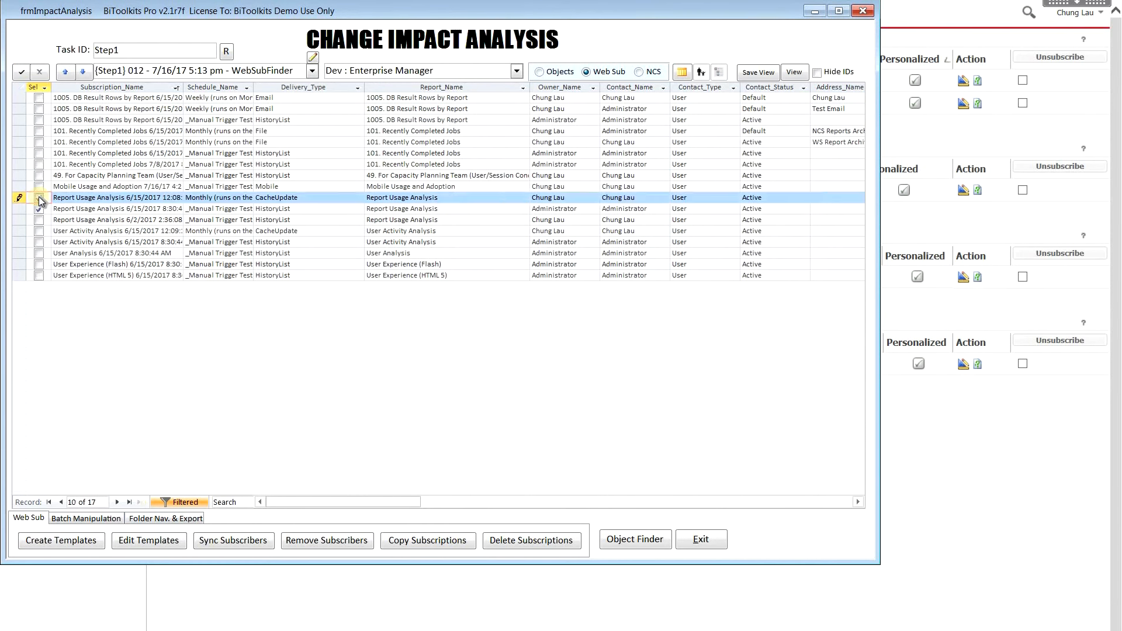
left_click(39, 142)
left_click(53, 541)
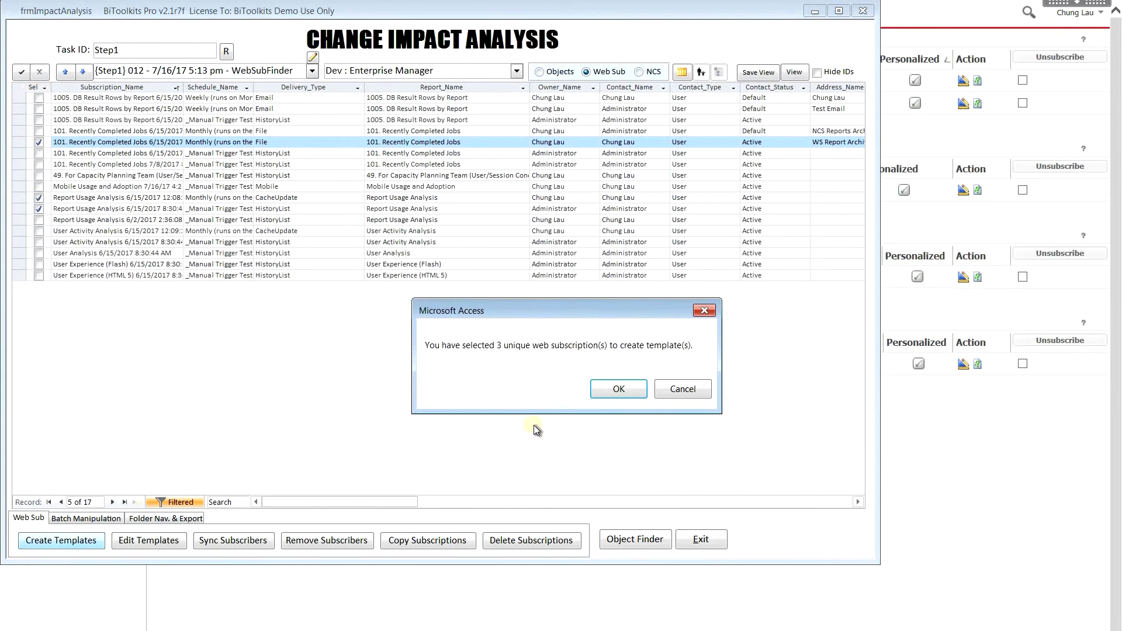
left_click(612, 388)
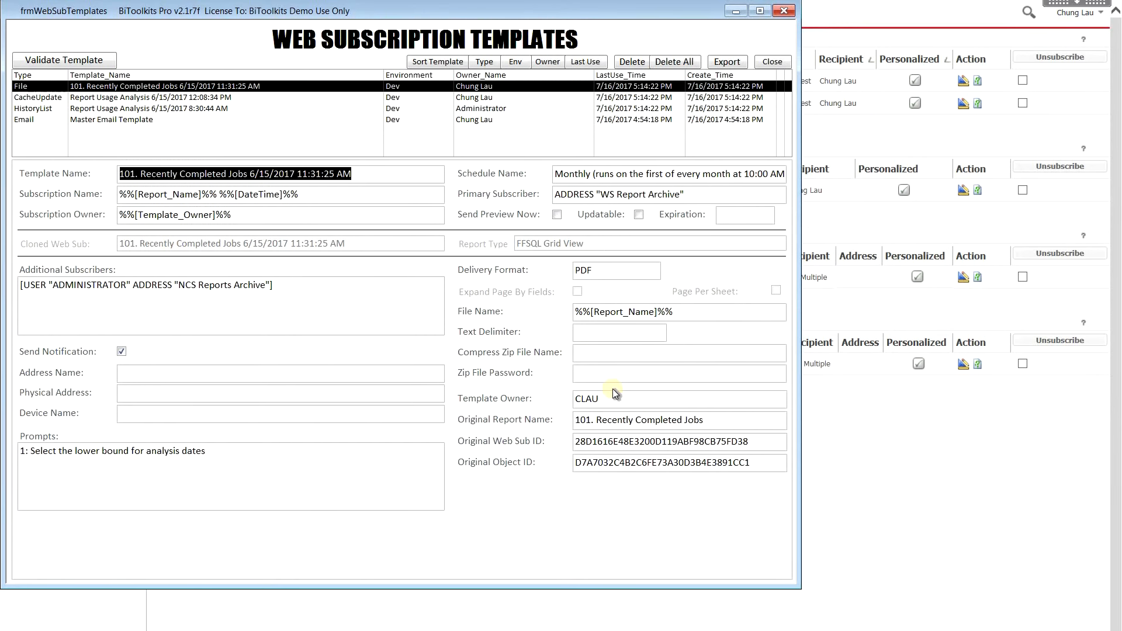
Step: Name the new templates Master File Template, Master CacheUpdate Template and Master HistoryList Template according to their types, and close the template window
left_click(40, 99)
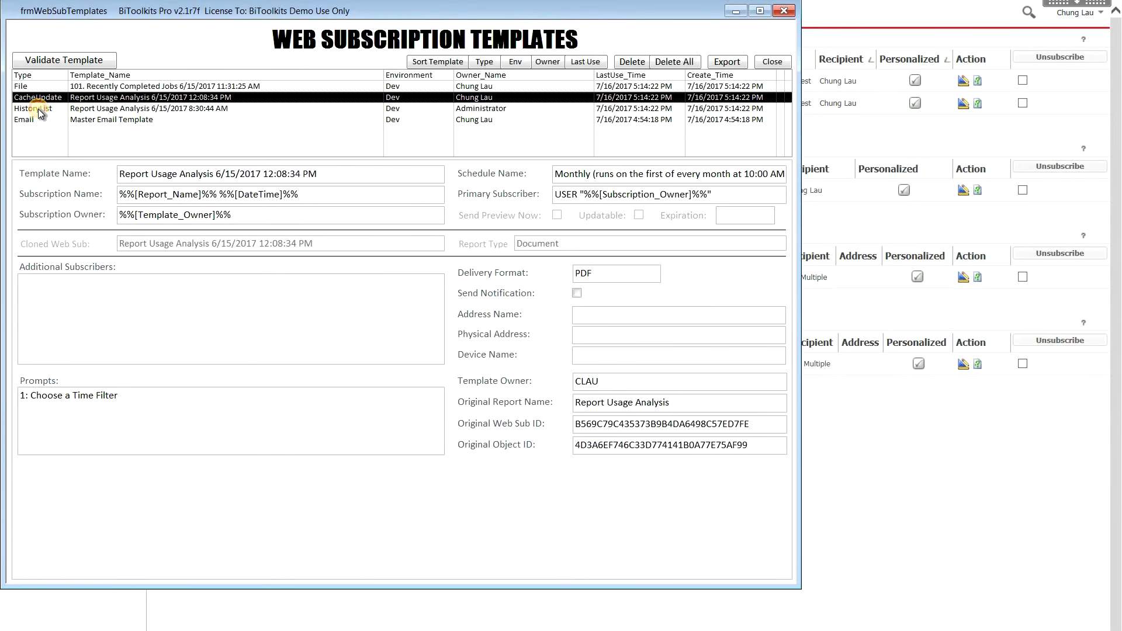
left_click(38, 109)
left_click(34, 120)
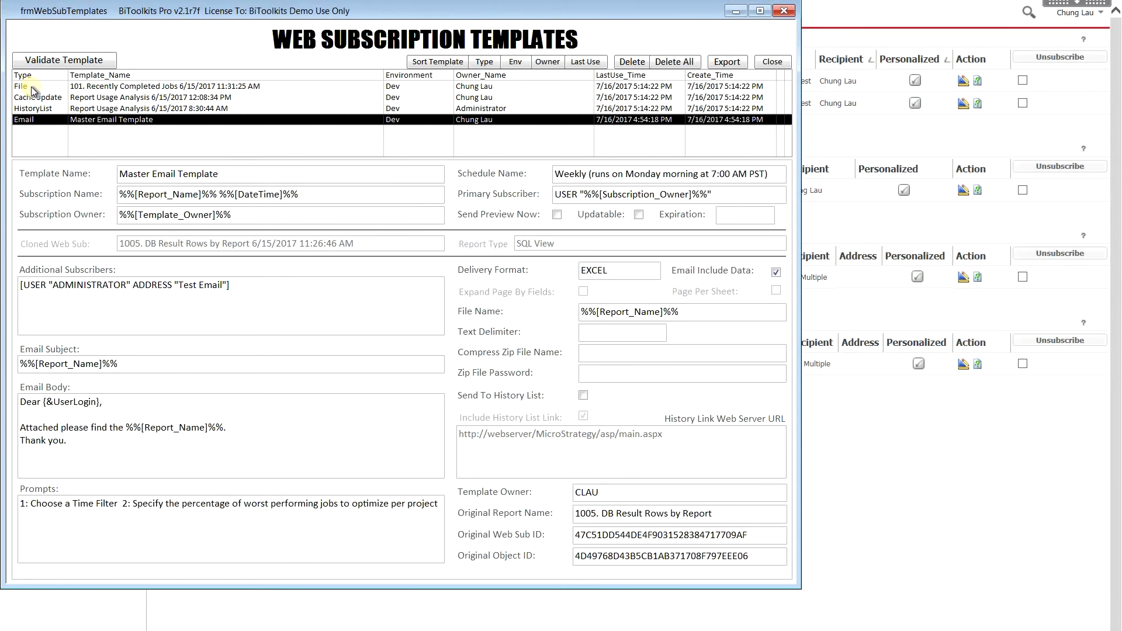
left_click(32, 90)
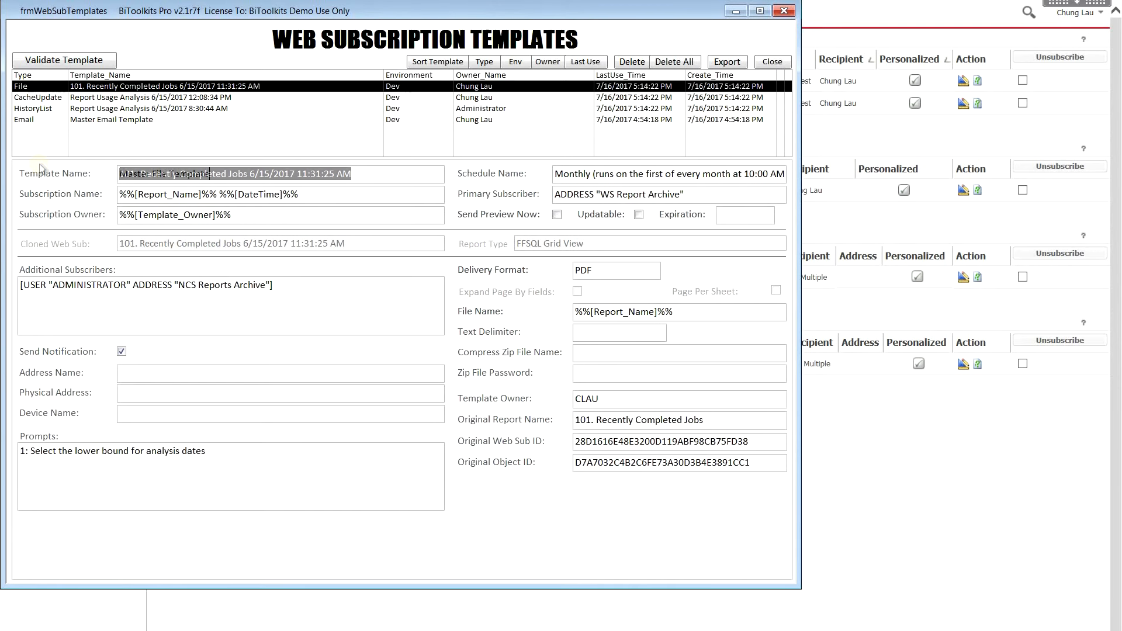
left_click(34, 97)
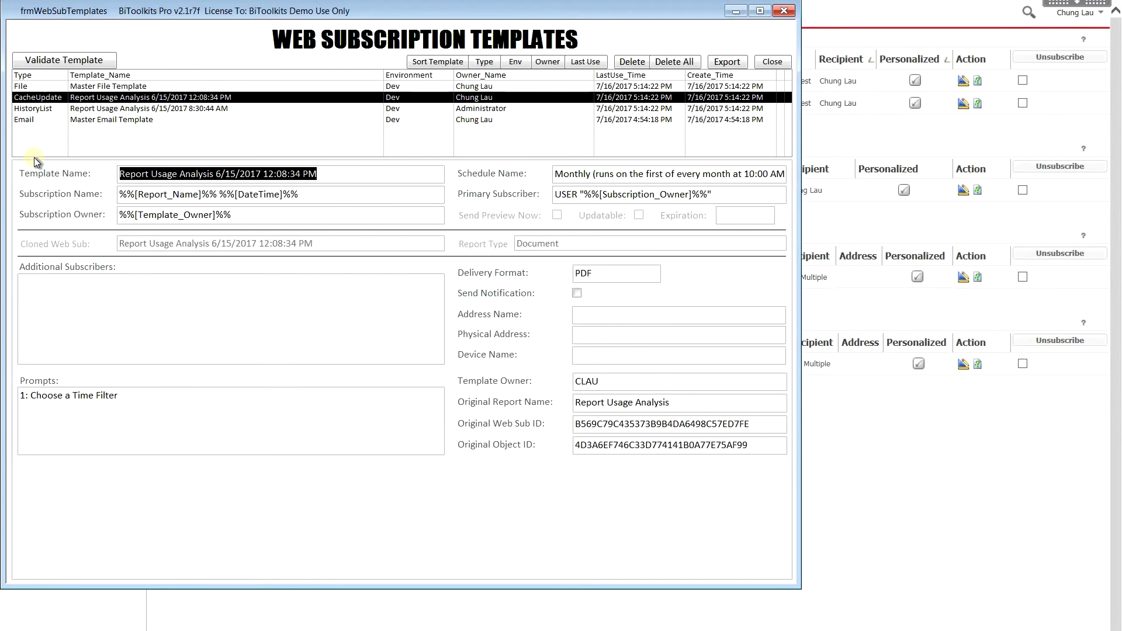
type("Master CacheUpdate Template")
left_click(212, 110)
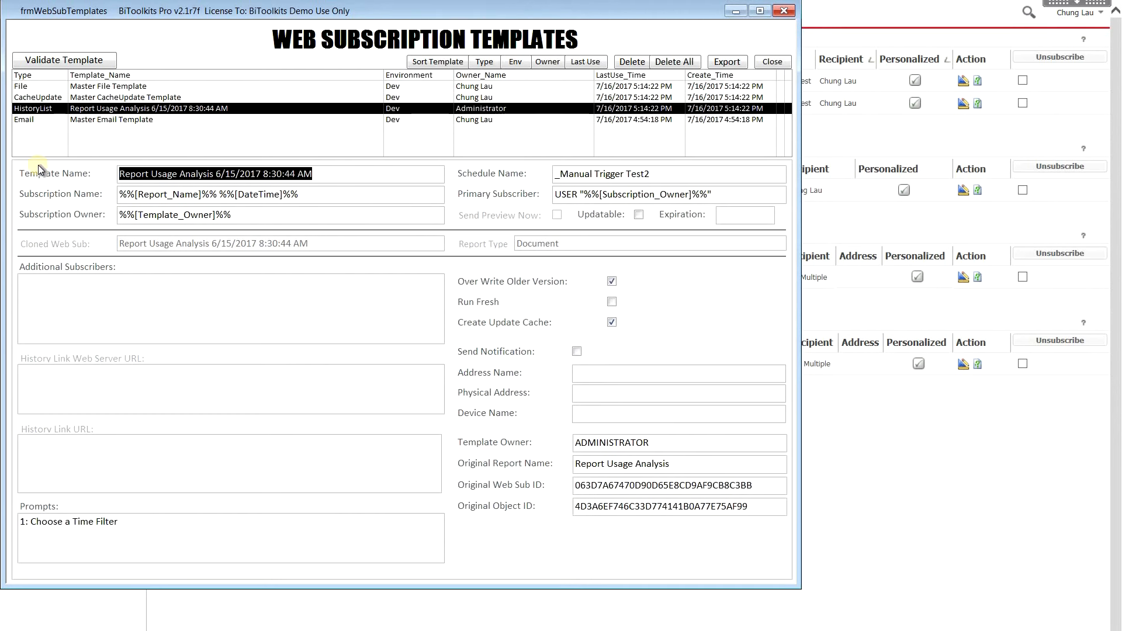
type("Master HistoryList Template")
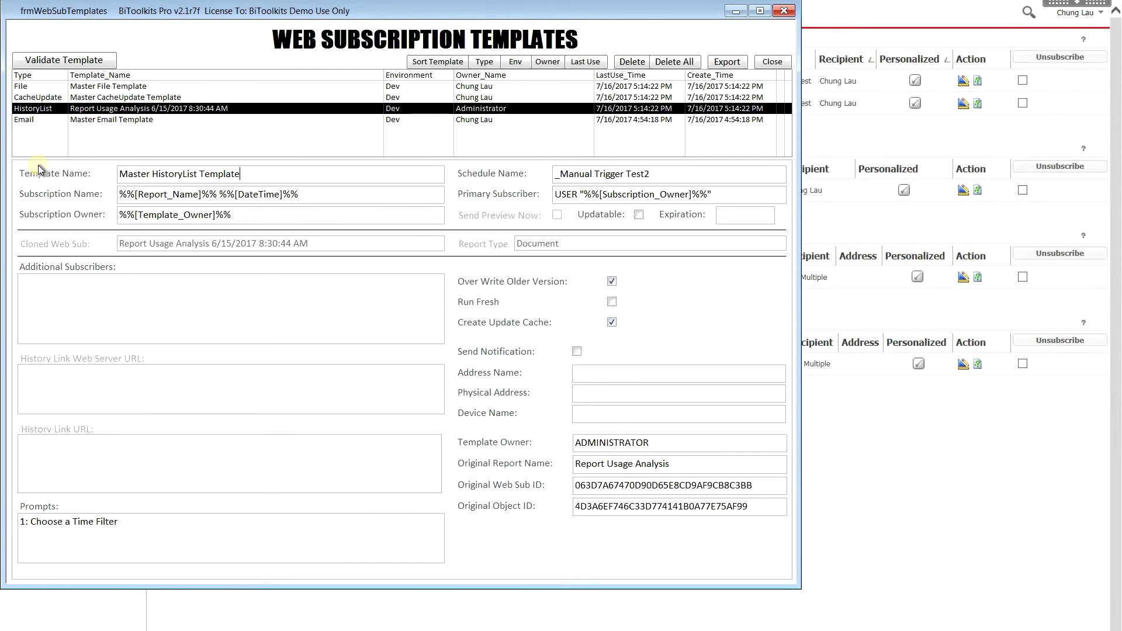
left_click(761, 63)
left_click(770, 64)
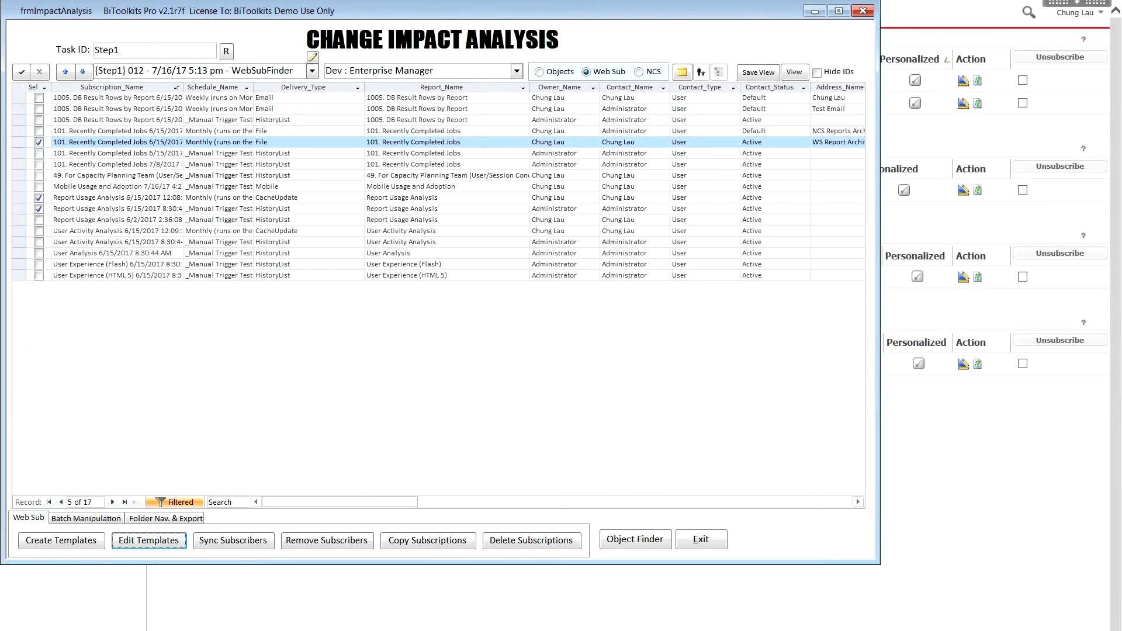
Step: Return to the Object Finder, switch to the object search and set the task ID to Step2
left_click(638, 538)
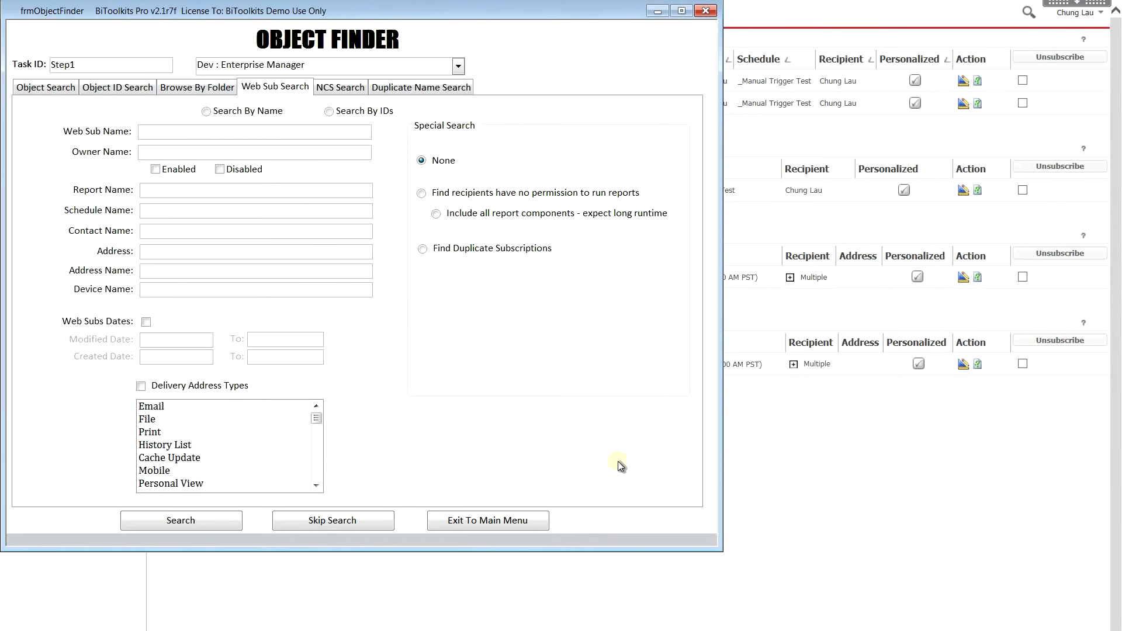
left_click(34, 85)
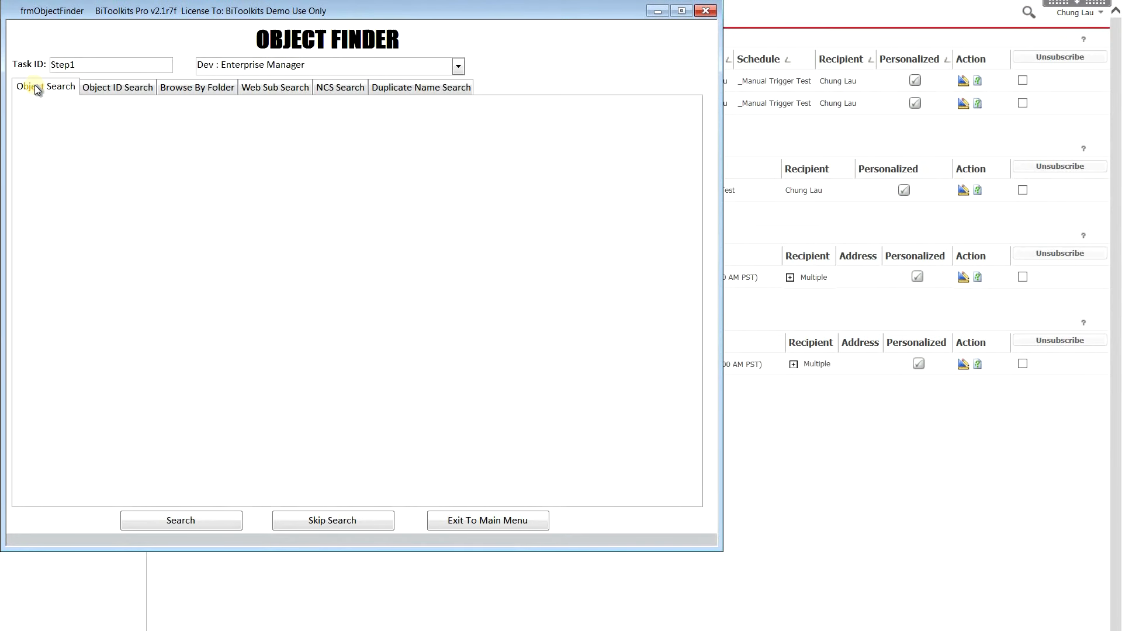
left_click(87, 62)
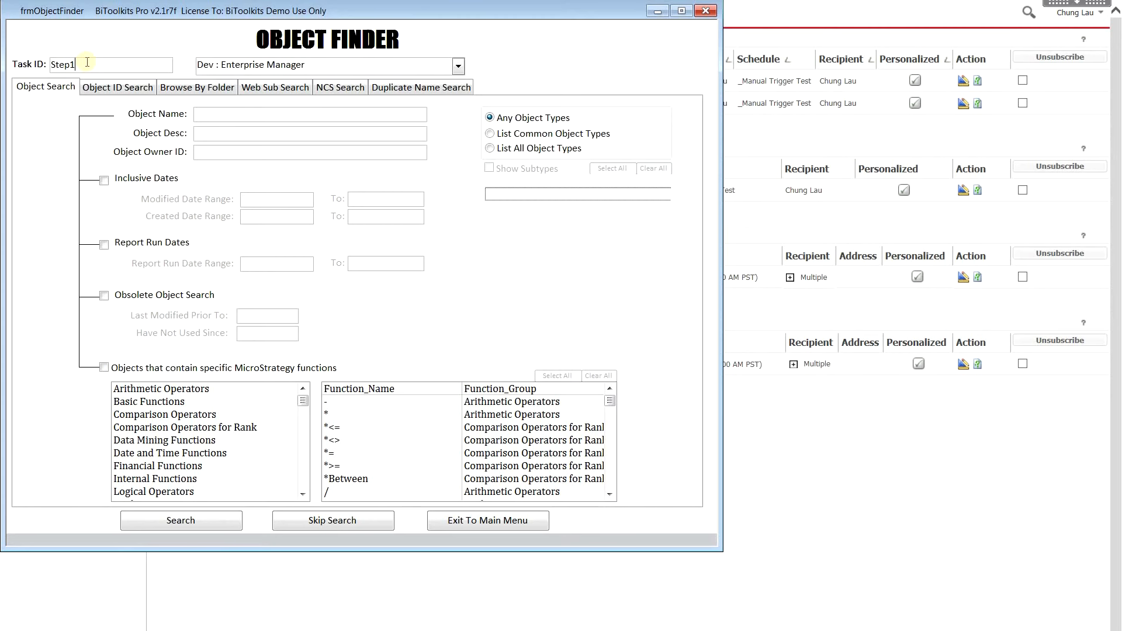
key("BackSpace")
type("2")
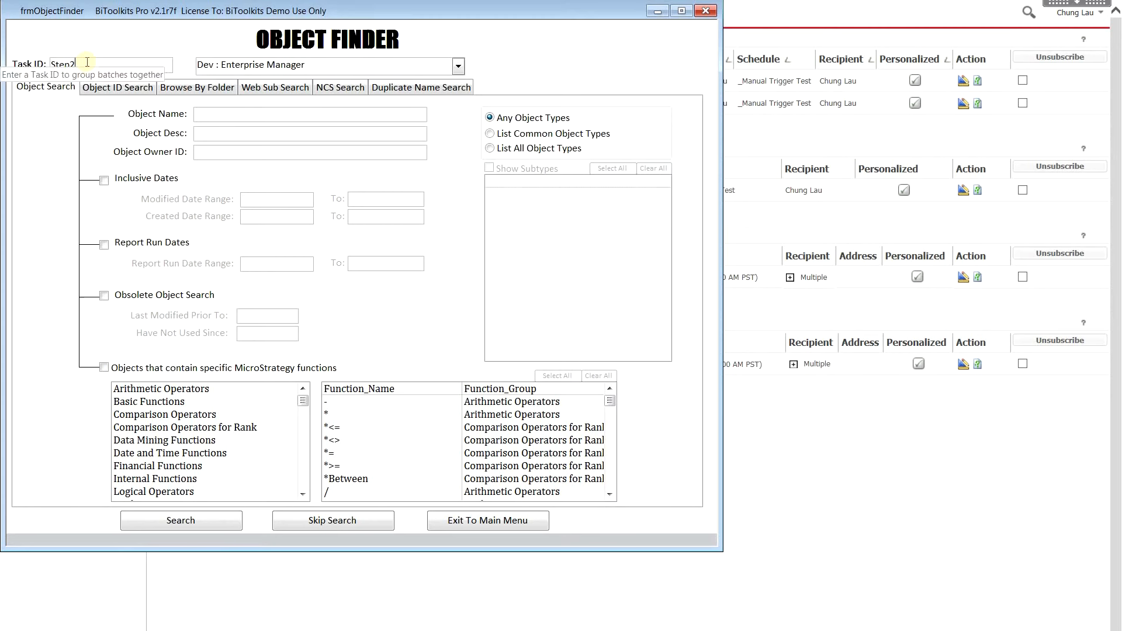
Step: Search for objects of type Report whose name contains session
left_click(242, 117)
type("session")
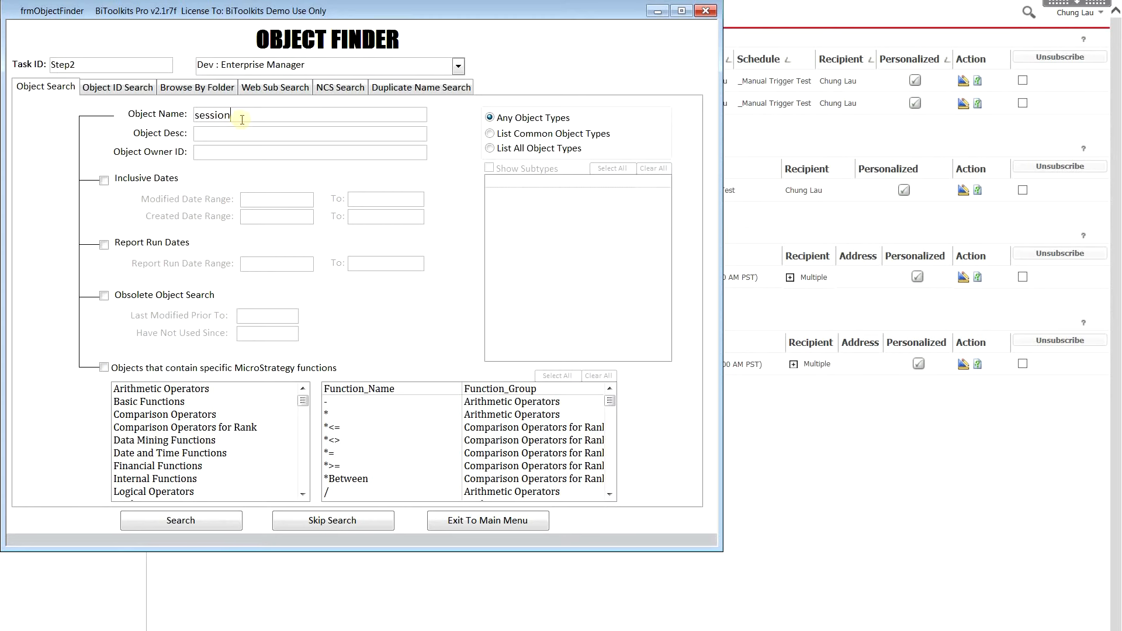
left_click(535, 134)
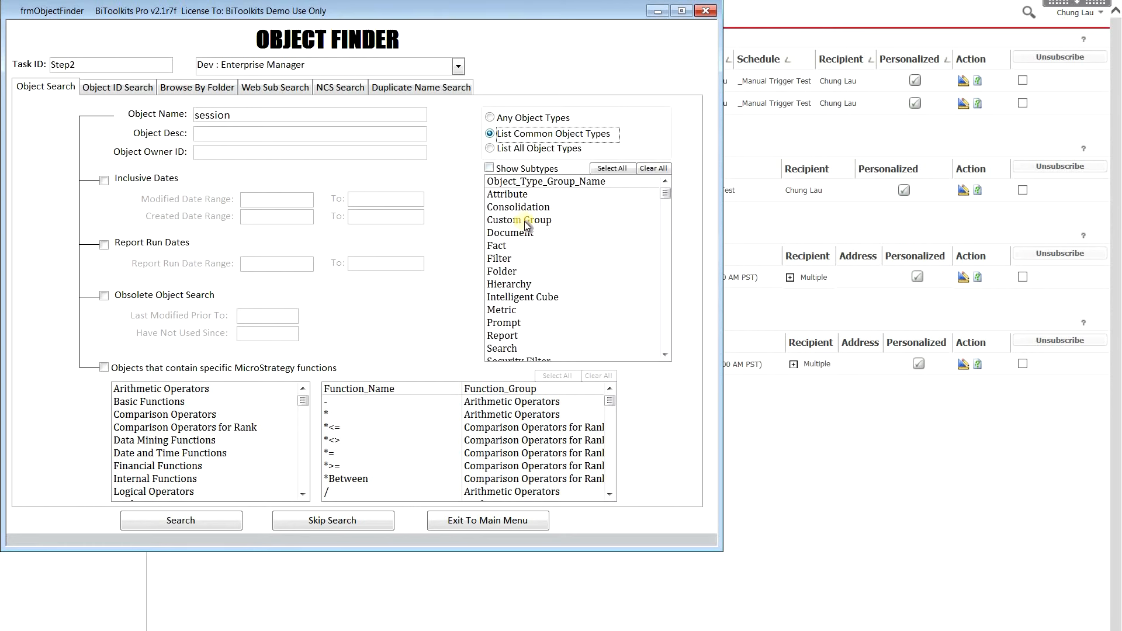
left_click(517, 336)
left_click(185, 520)
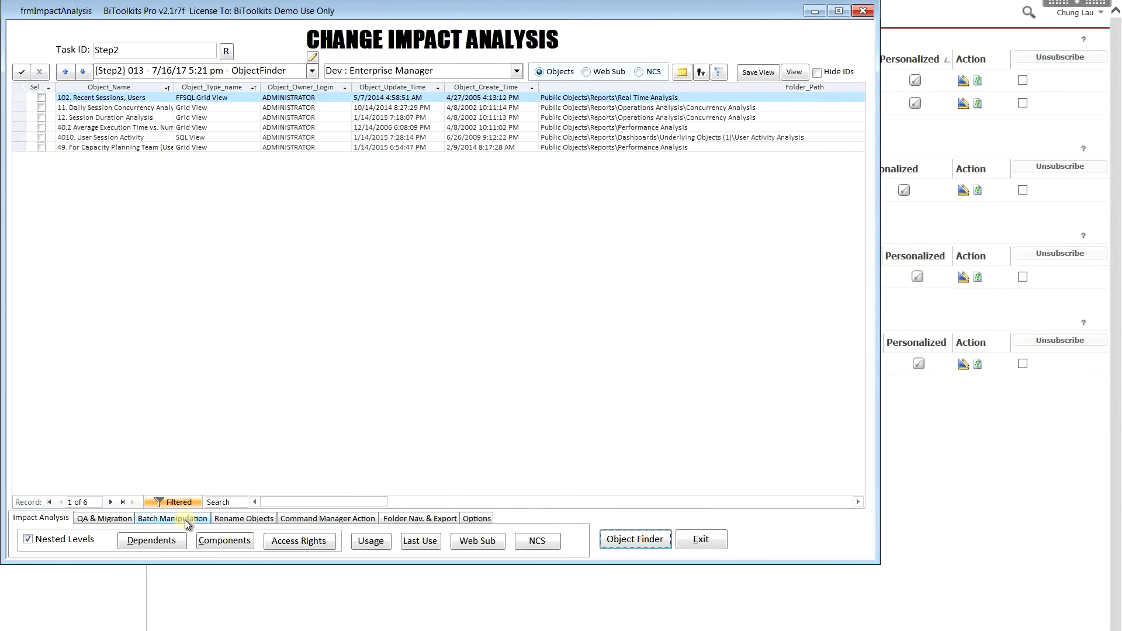
Step: Select all found reports and generate the web subscription creation script for them from the Master Email Template
left_click(21, 71)
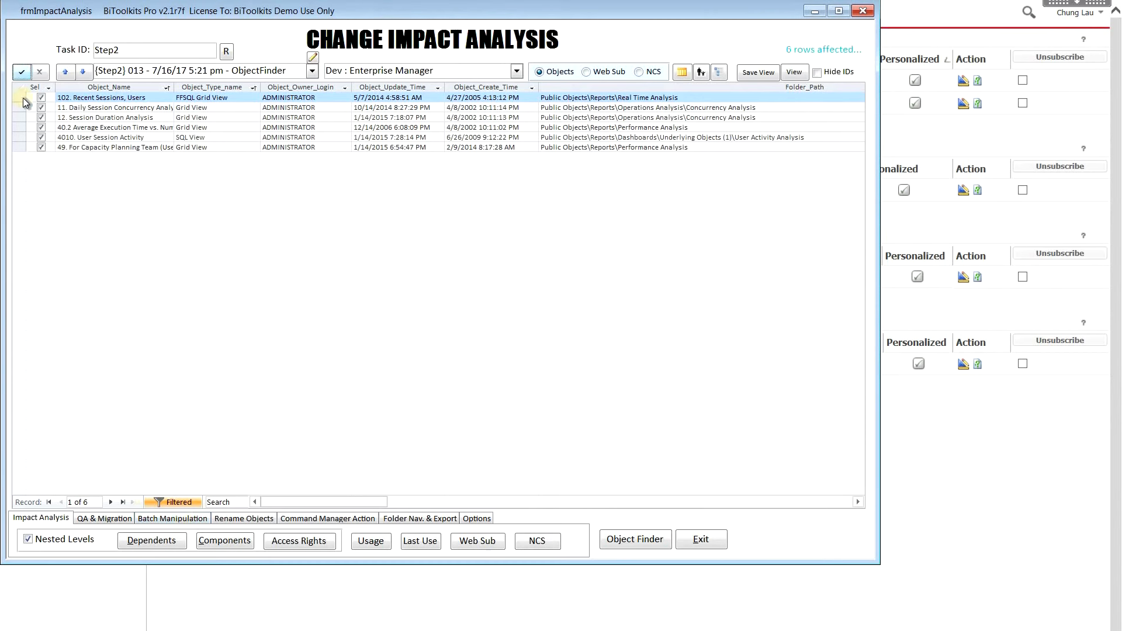
left_click(309, 520)
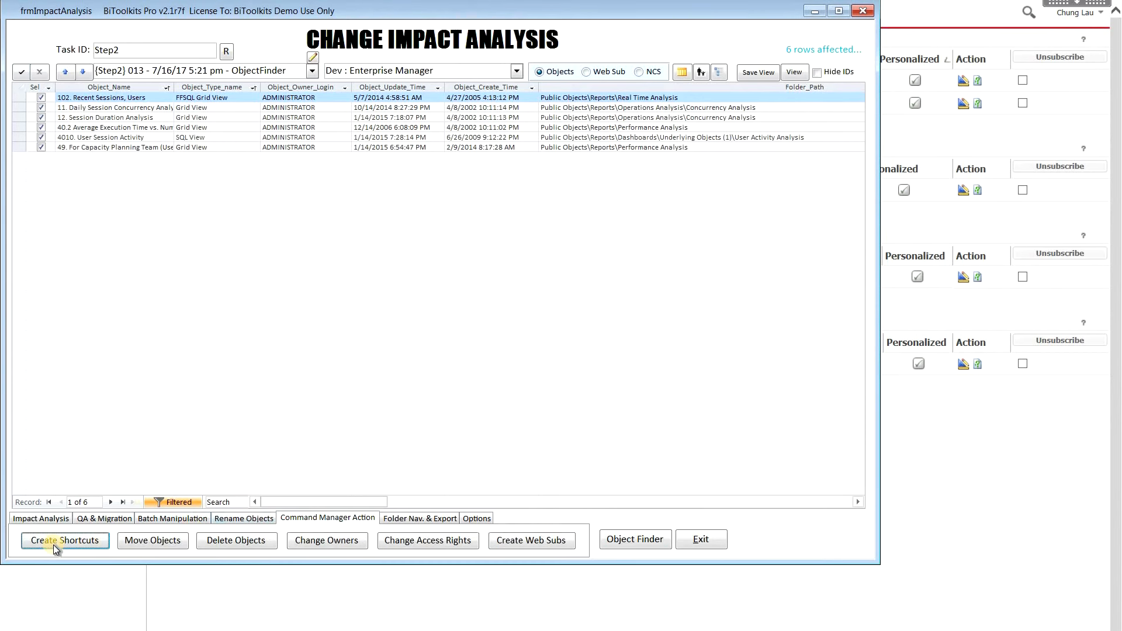
left_click(539, 542)
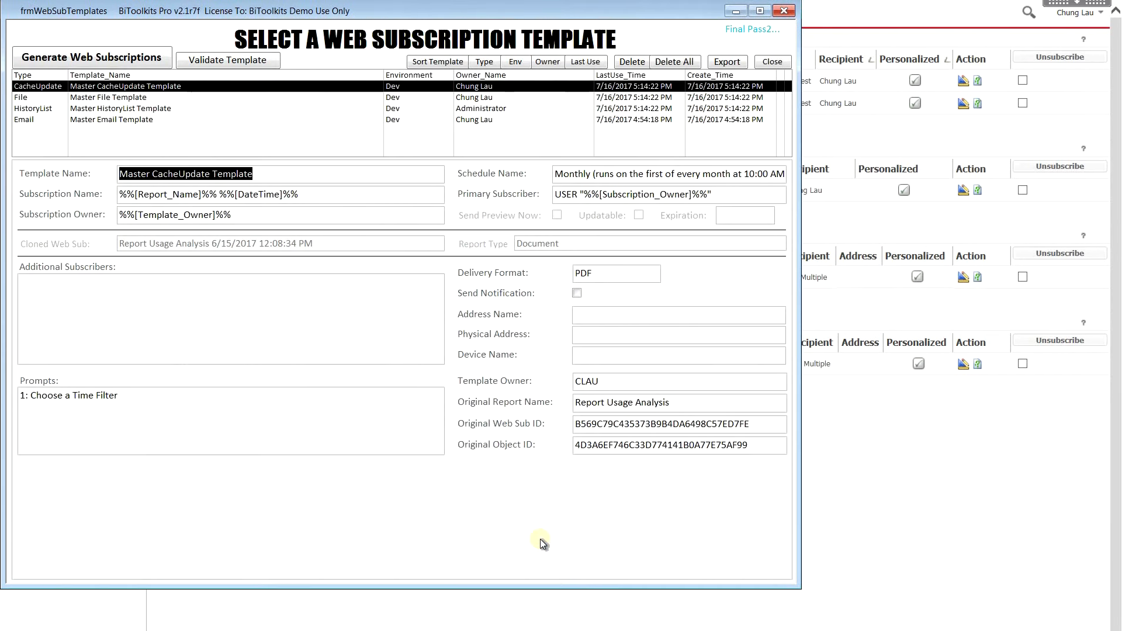
left_click(126, 120)
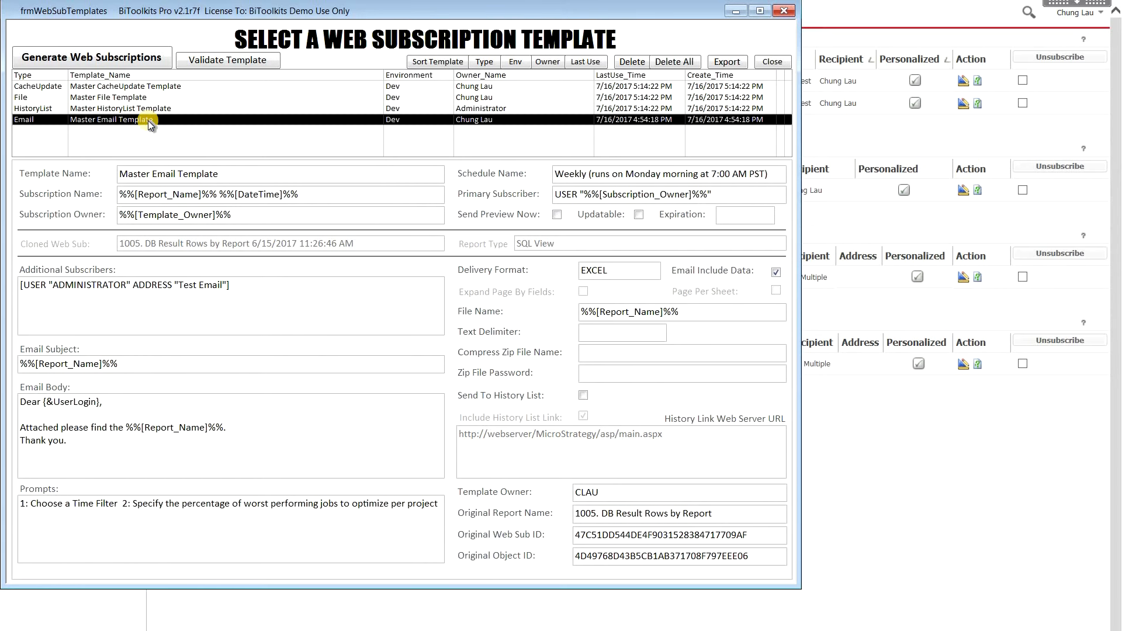
left_click(117, 58)
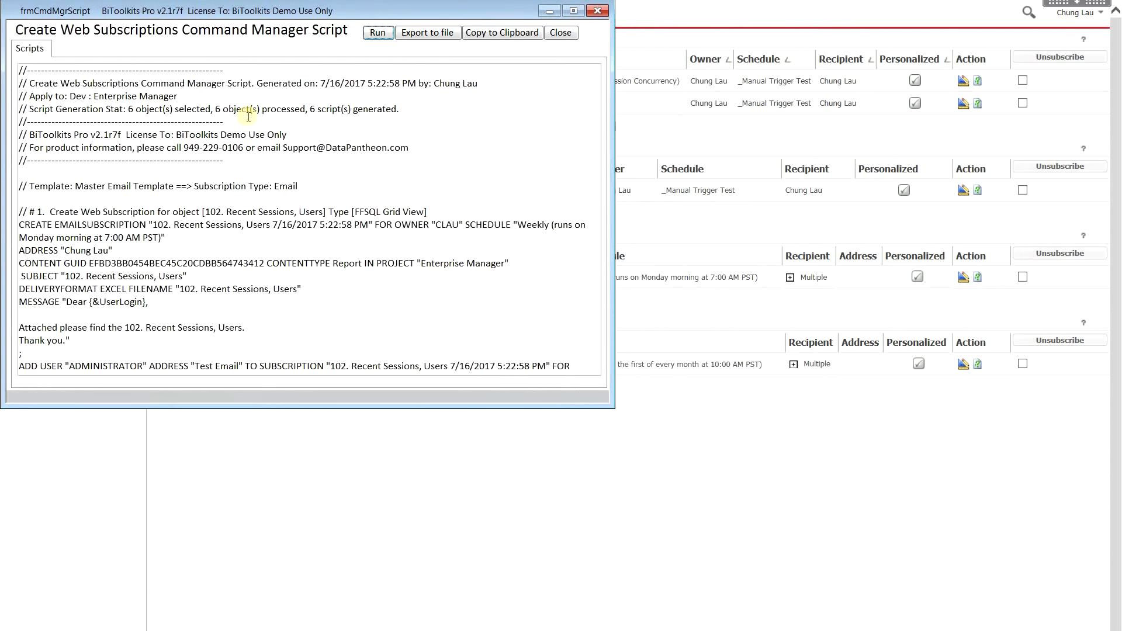
Step: Check the script generation statistics, run the Command Manager script, check its execution result and close the script window
left_click_drag(398, 107, 13, 105)
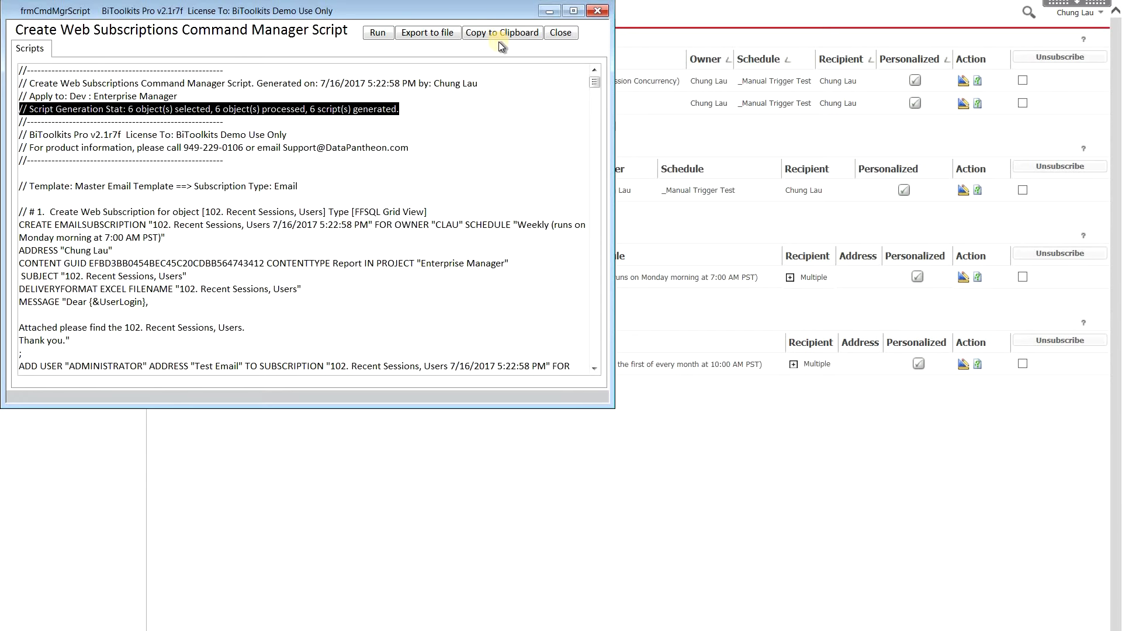
left_click(378, 33)
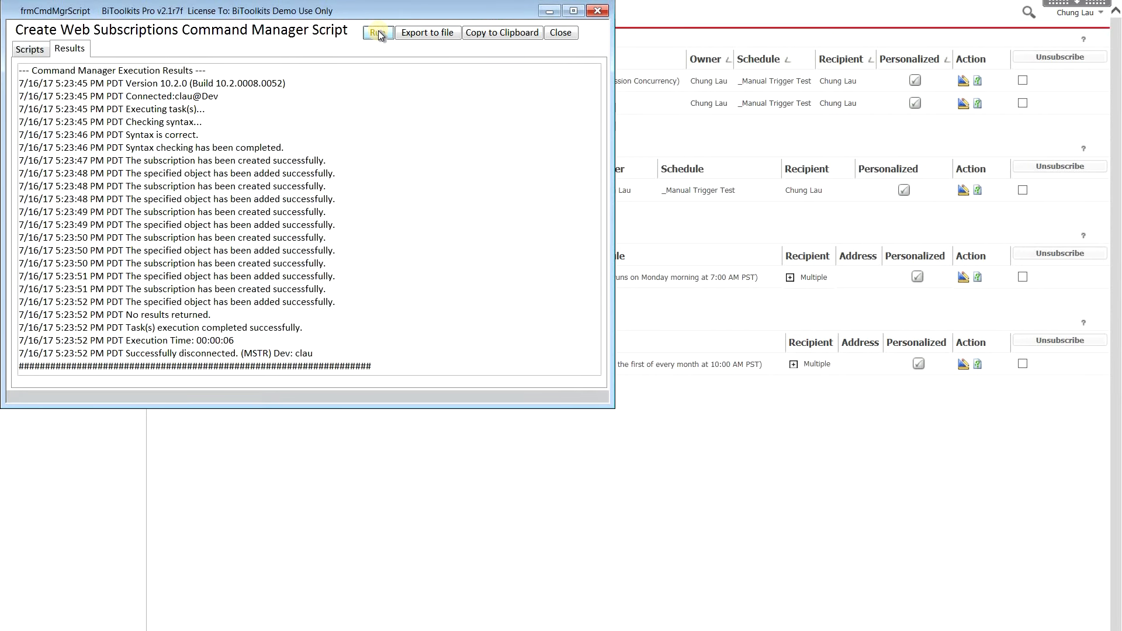
left_click(310, 327)
left_click(128, 328, "shift")
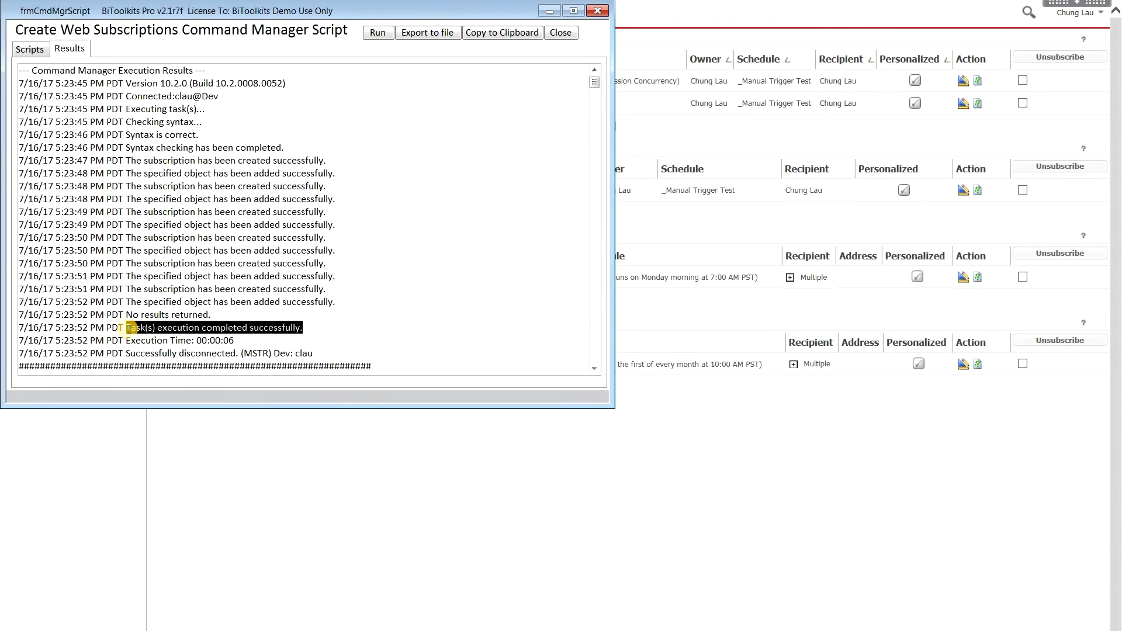
left_click(563, 30)
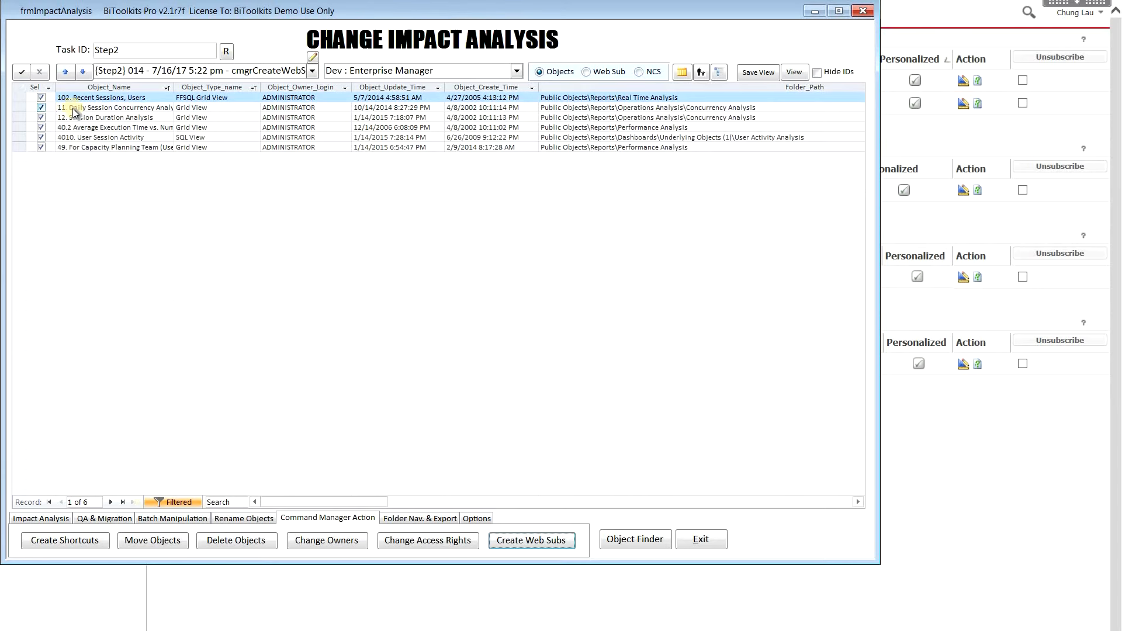
Step: Refresh My Subscriptions in MicroStrategy Web and examine the new 12. Session Duration Analysis e-mail subscription, including its advanced options and personalization
left_click(969, 422)
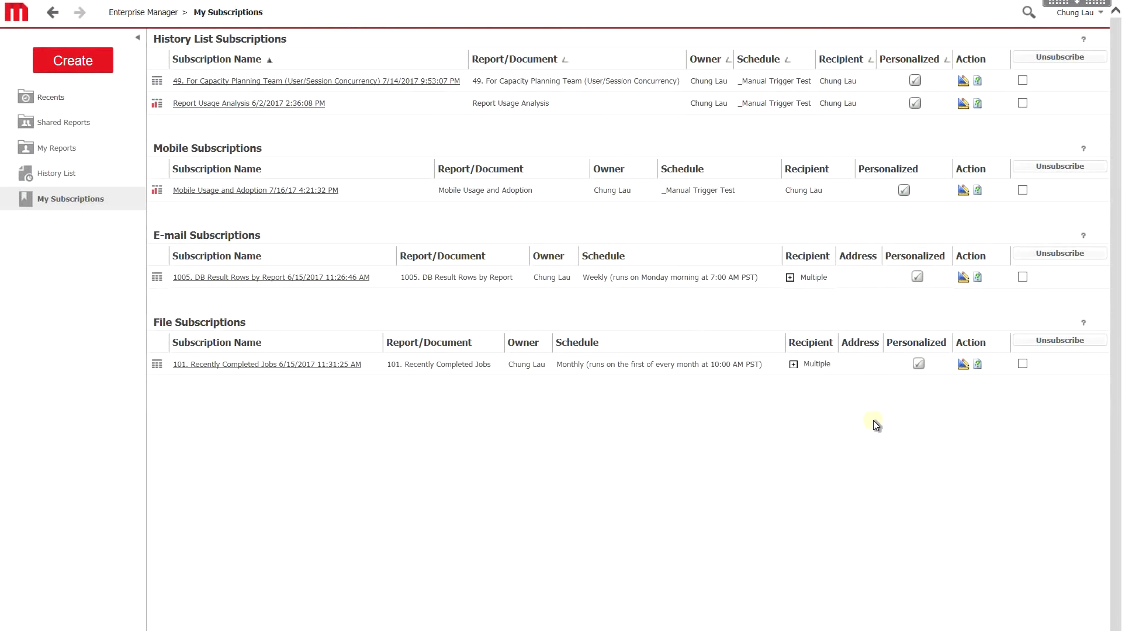
key("F5")
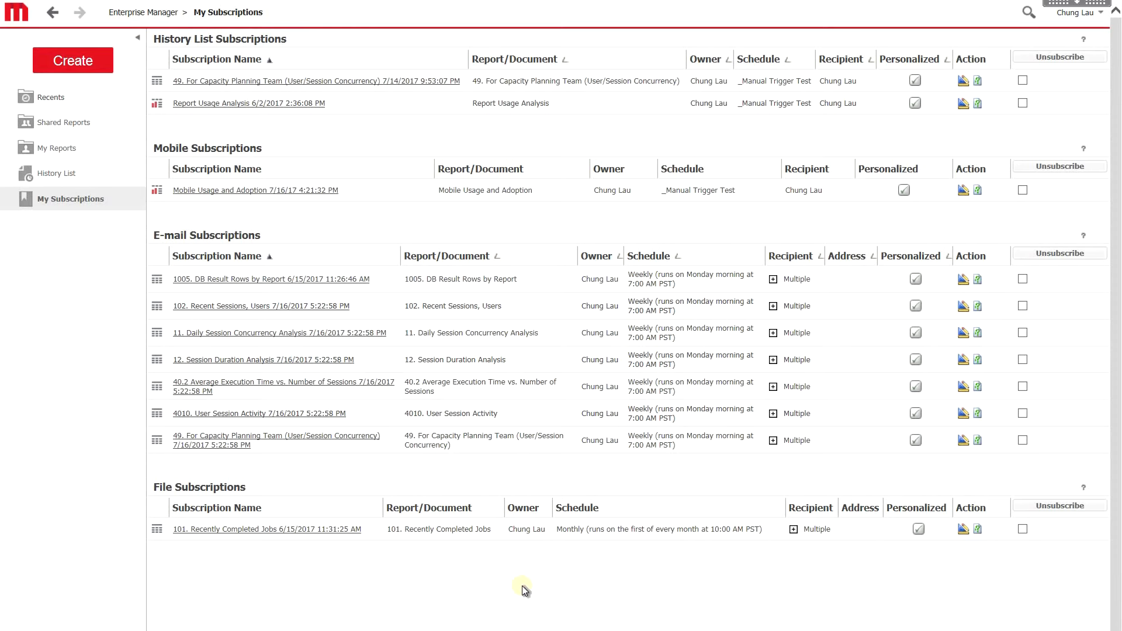
left_click(963, 361)
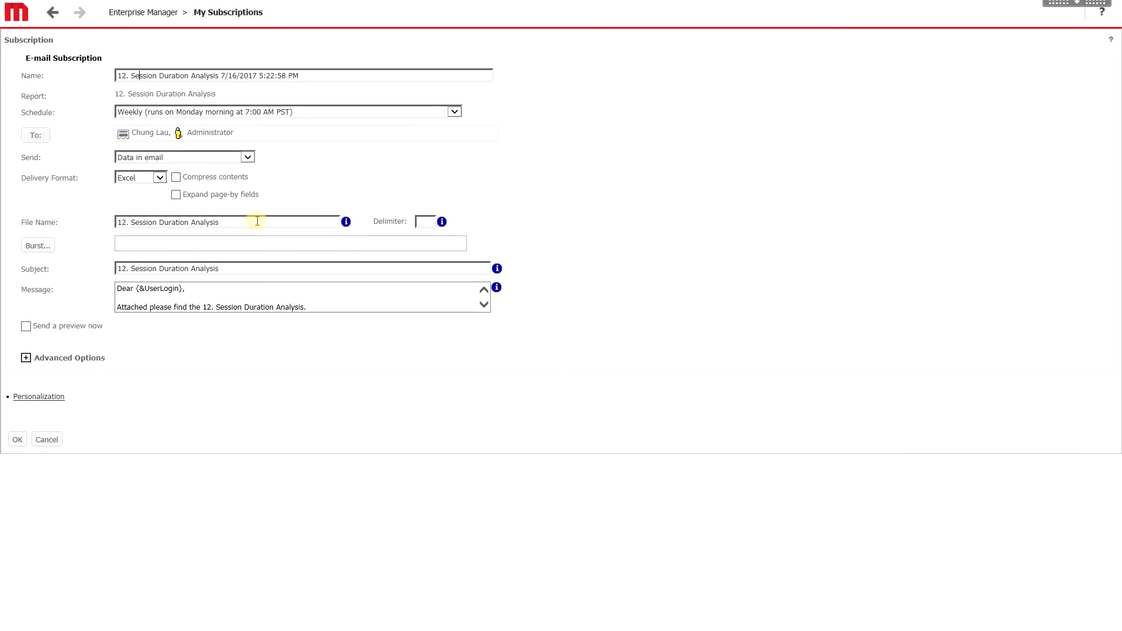
left_click(328, 304)
left_click(25, 357)
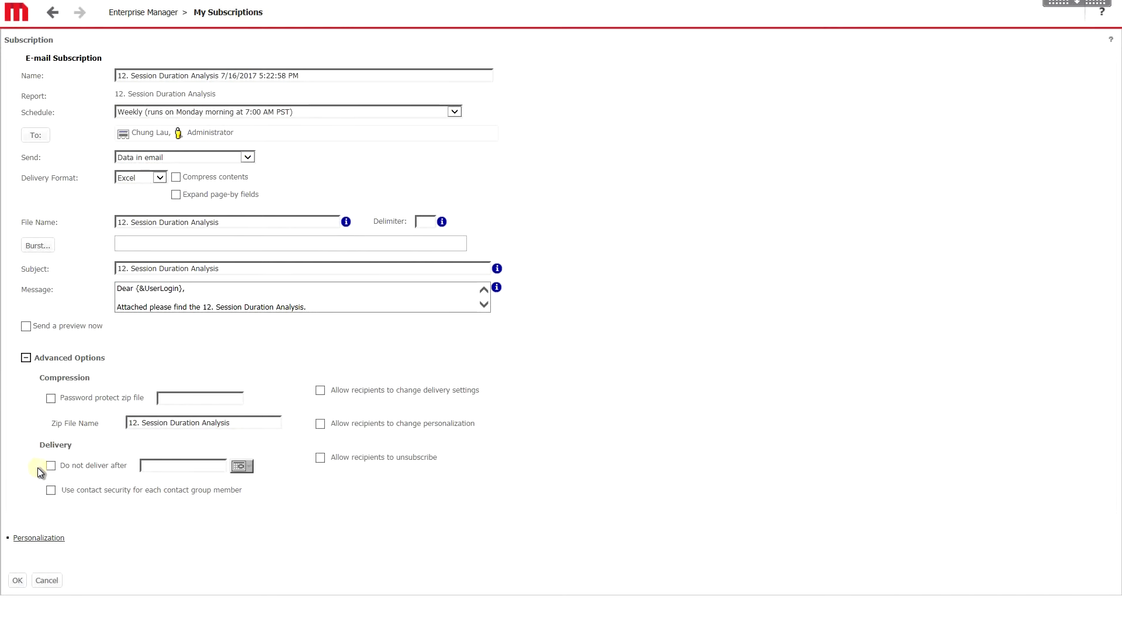
left_click(37, 537)
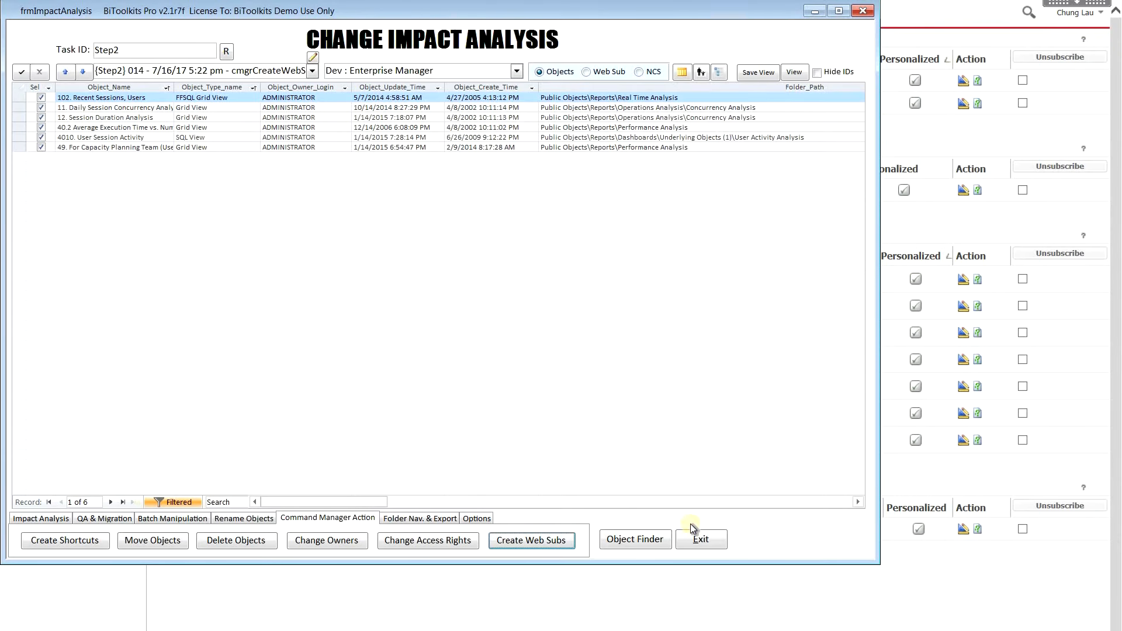
Step: Search for objects of type Document whose name contains dashboard, using the task ID Step3
left_click(658, 539)
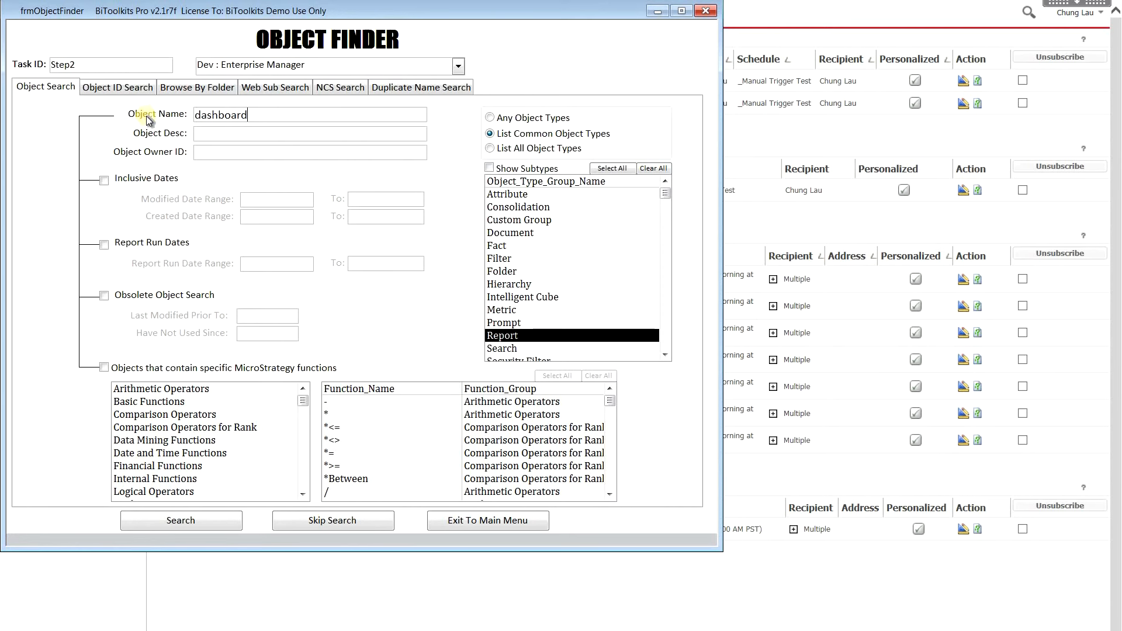
left_click(521, 337)
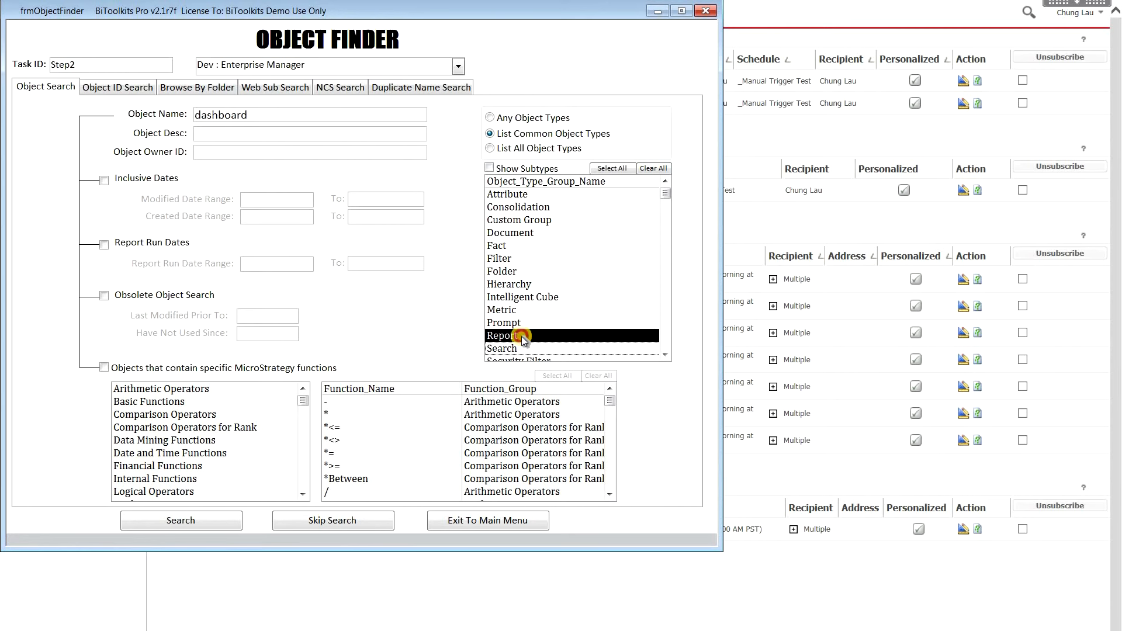
left_click(528, 232)
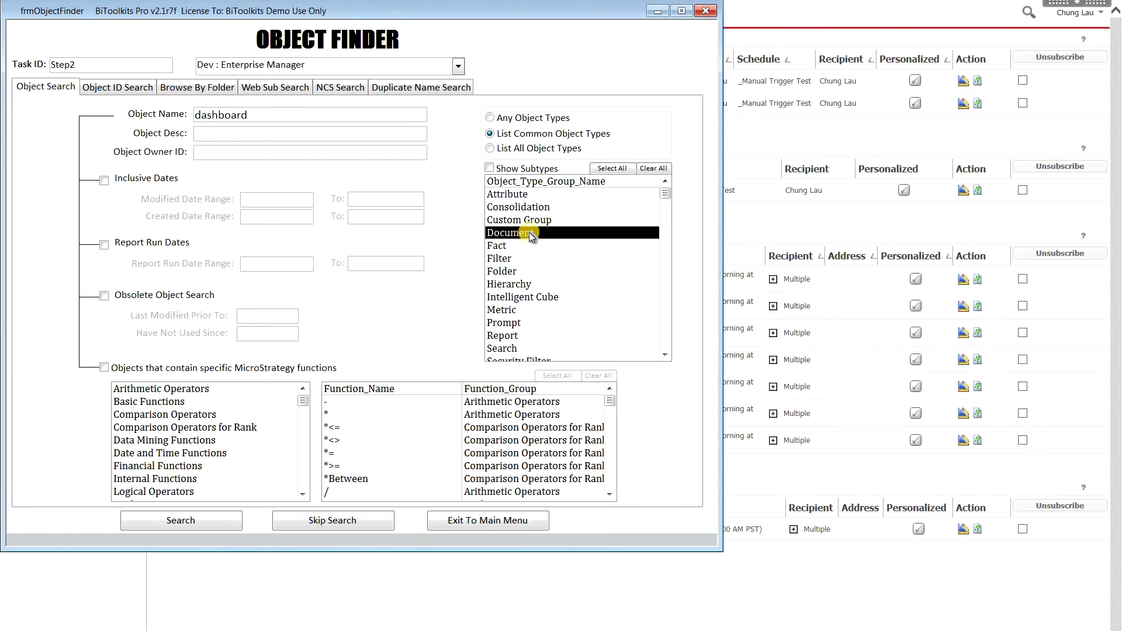
left_click(96, 62)
key("BackSpace")
type("3")
left_click(221, 520)
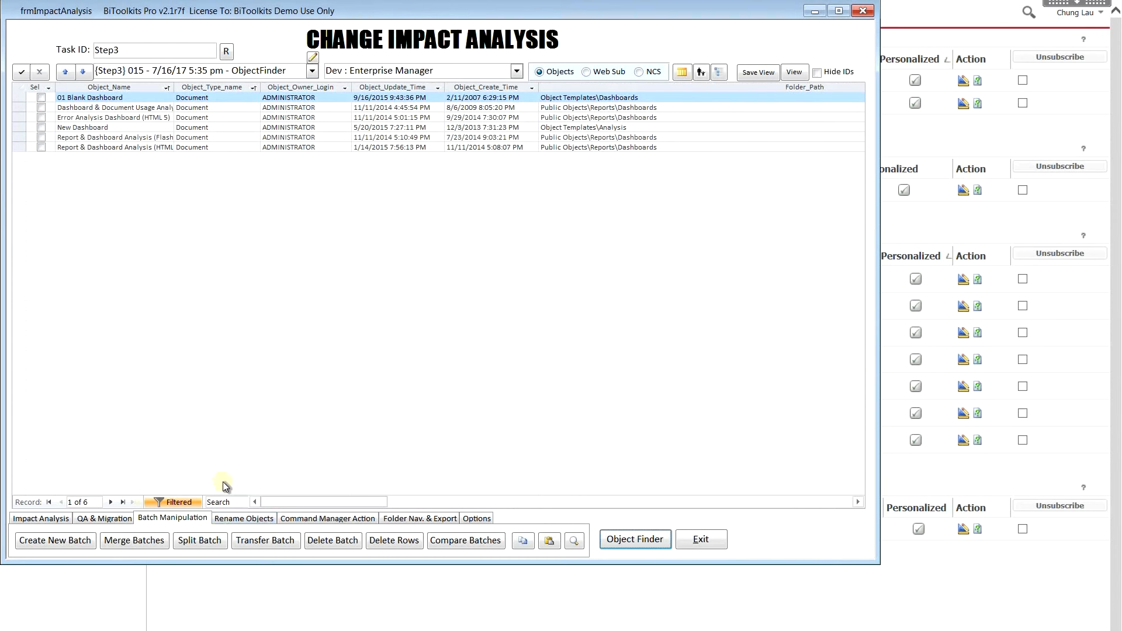
Step: Select all found documents except Error Analysis Dashboard (HTML 5) and both Report & Dashboard Analysis versions, with columns widened to show full names
left_click(20, 72)
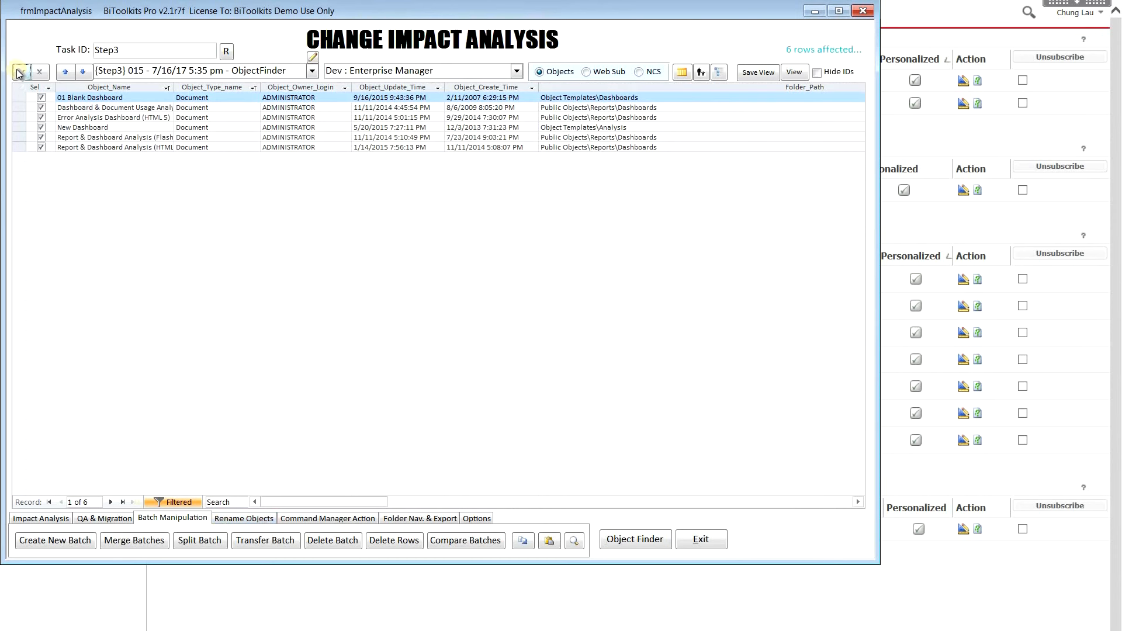
left_click(682, 71)
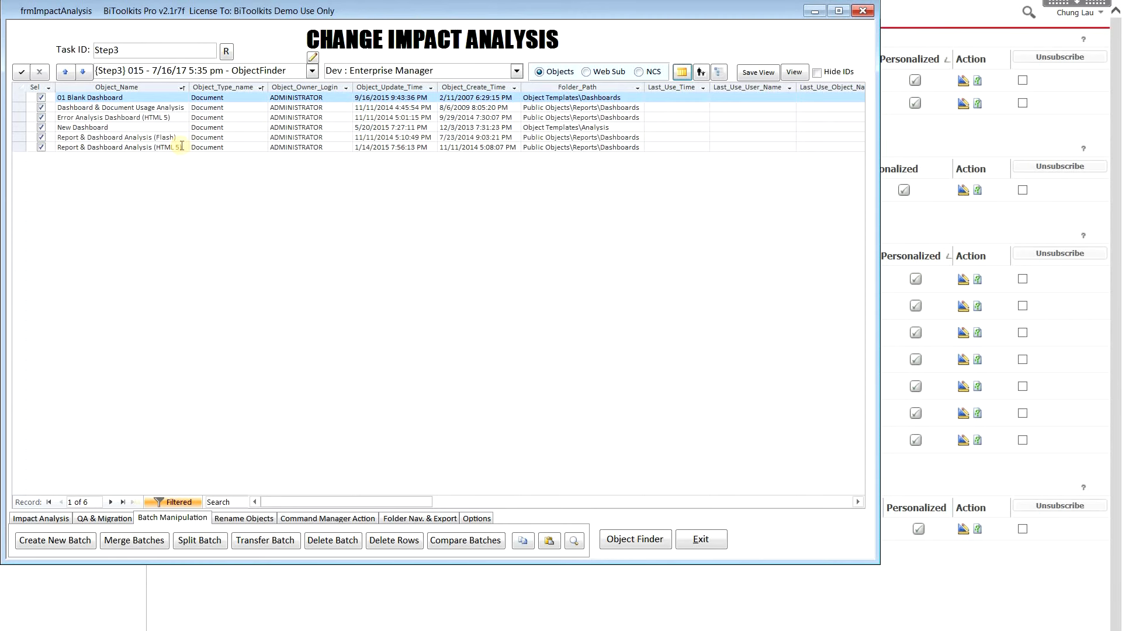
left_click(42, 147)
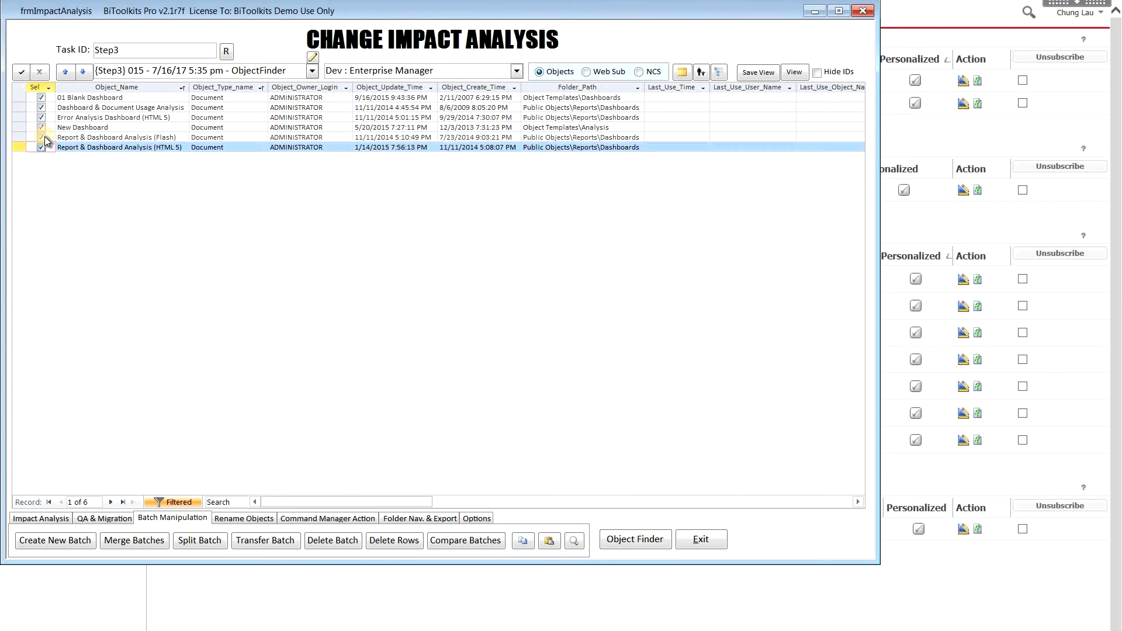
left_click(42, 138)
left_click(42, 118)
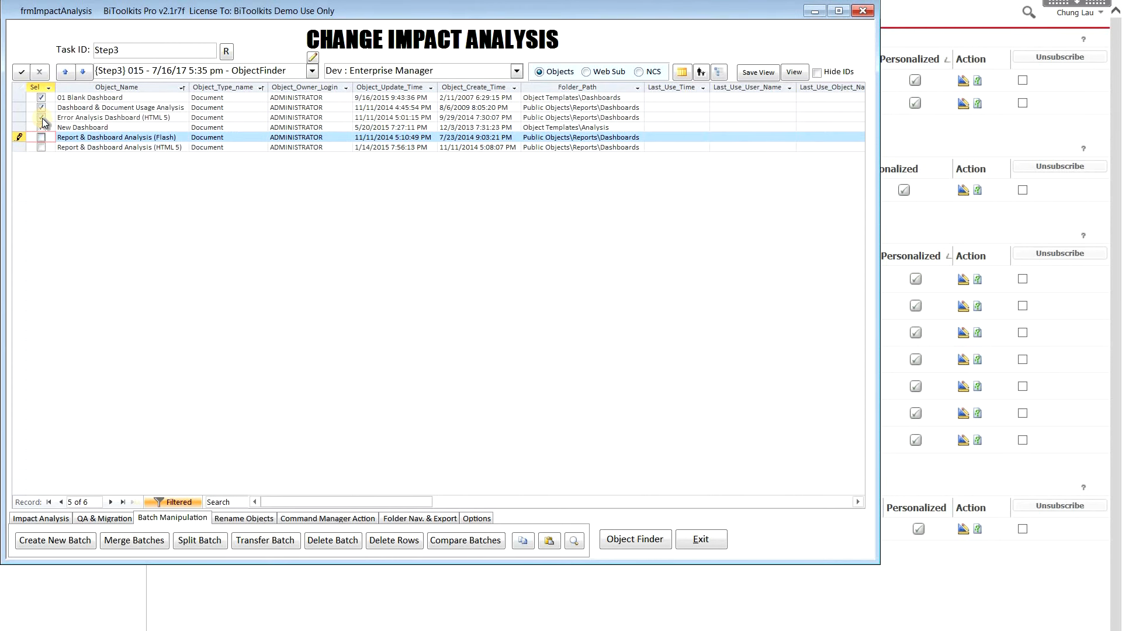
Step: Generate the web subscription creation script for the selected documents from the Master File Template, accepting notifications to each subscriber
left_click(314, 518)
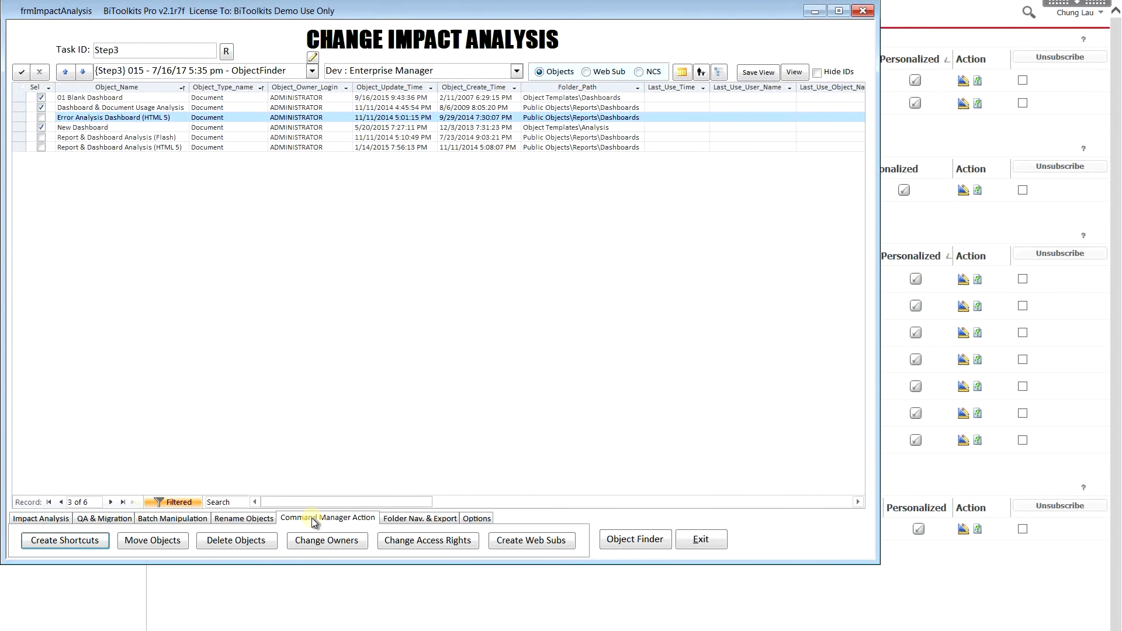
left_click(553, 542)
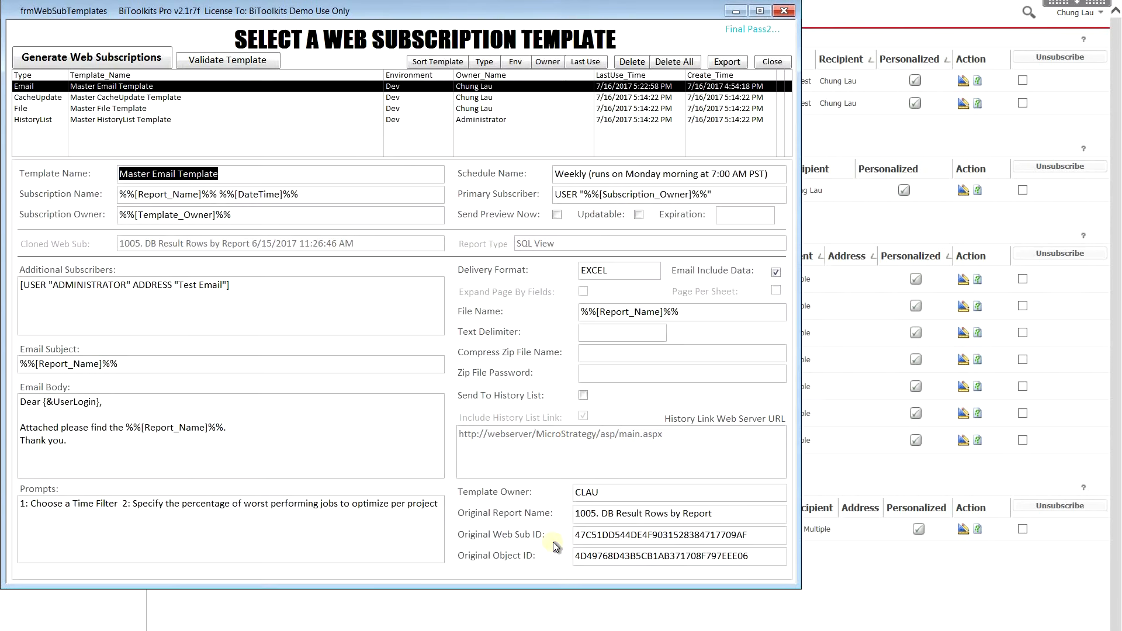
left_click(81, 109)
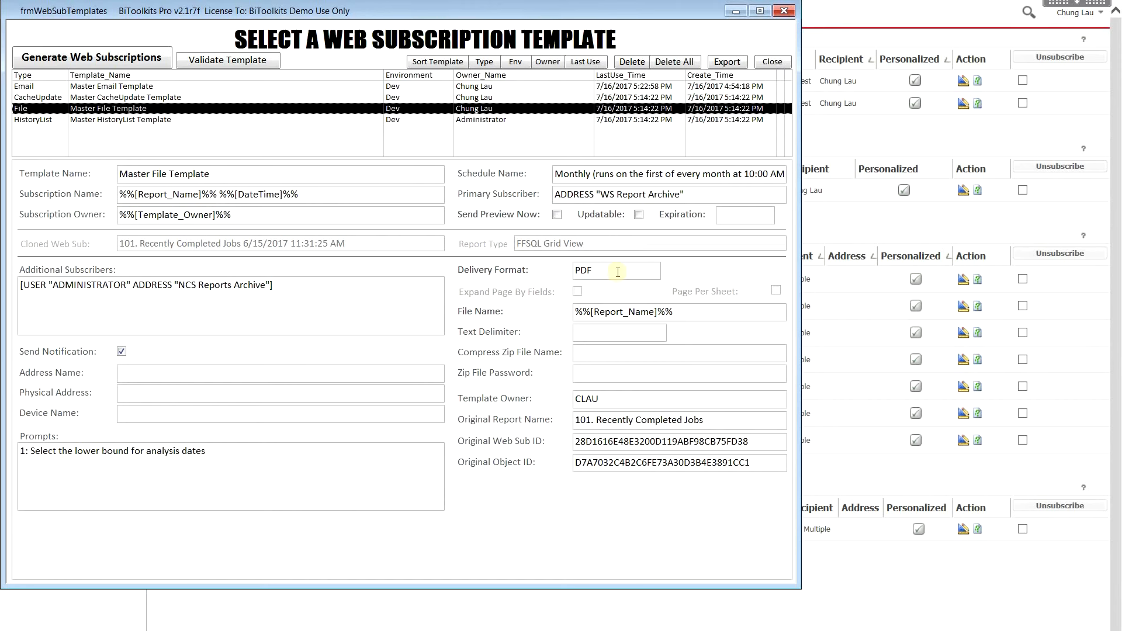
mouse_move(617, 272)
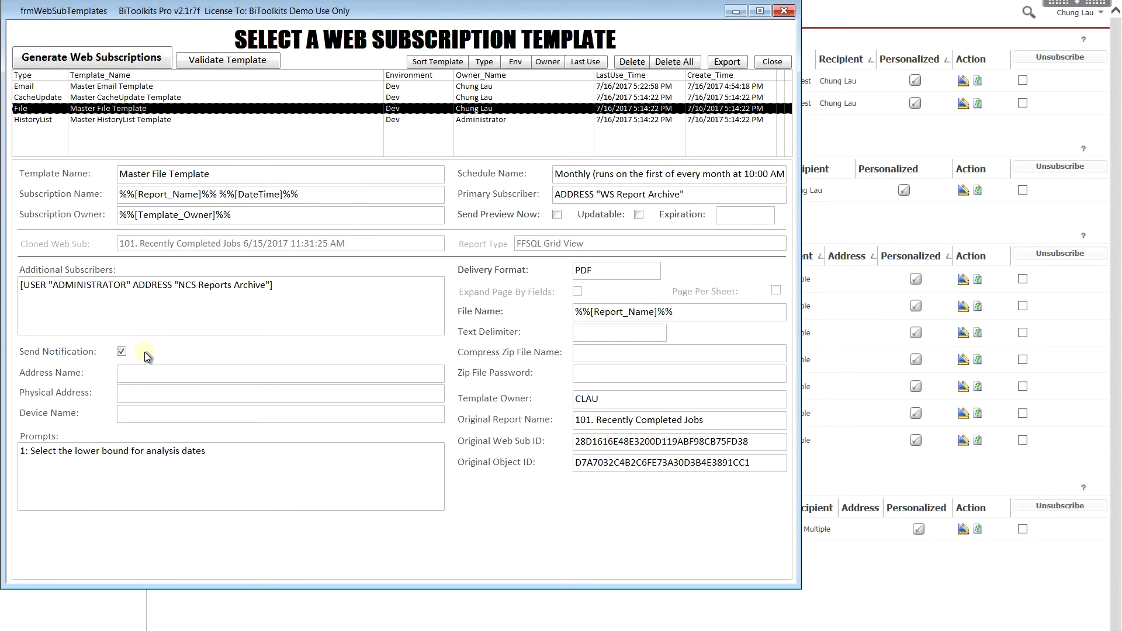
left_click(114, 59)
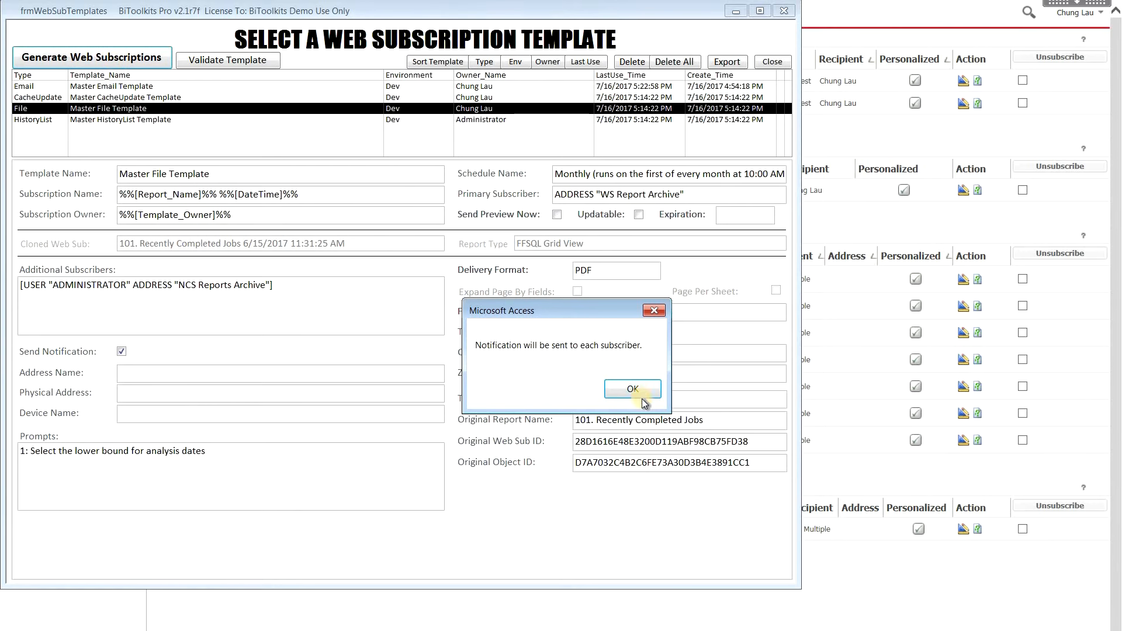
left_click(637, 395)
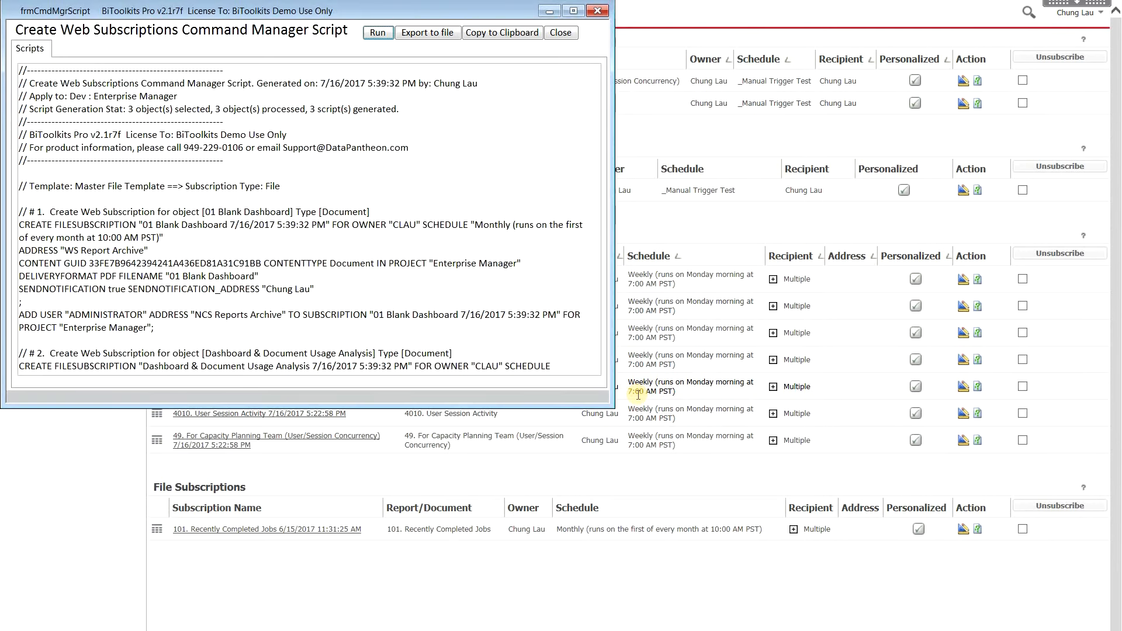
Step: Run the Command Manager script for the file subscriptions, check its execution result and close the script window
left_click(377, 32)
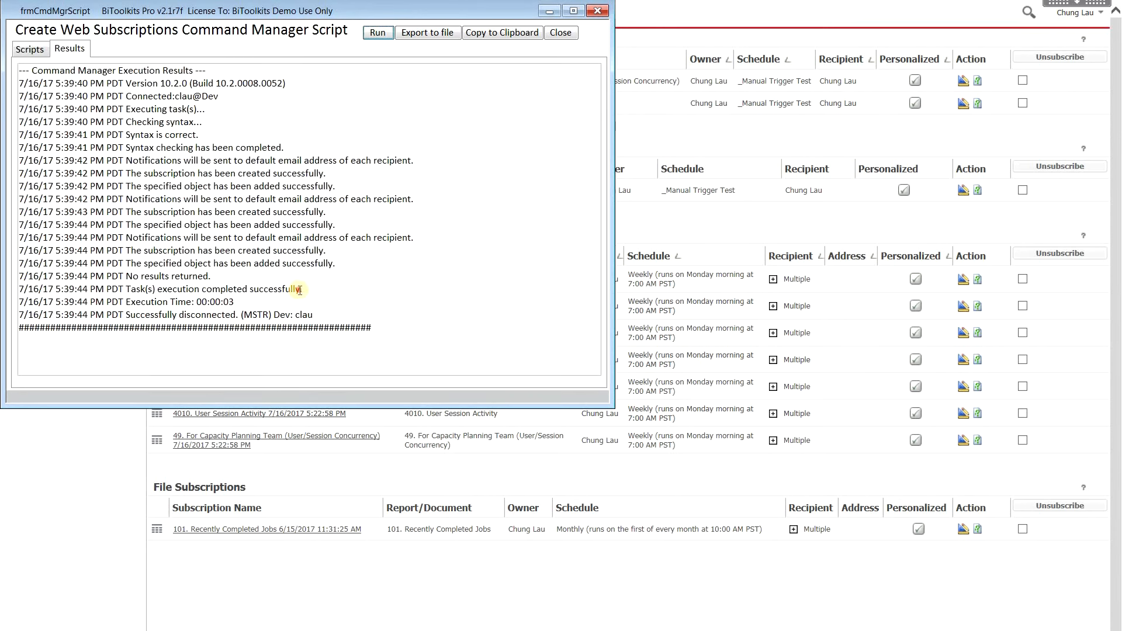
left_click_drag(299, 290, 120, 290)
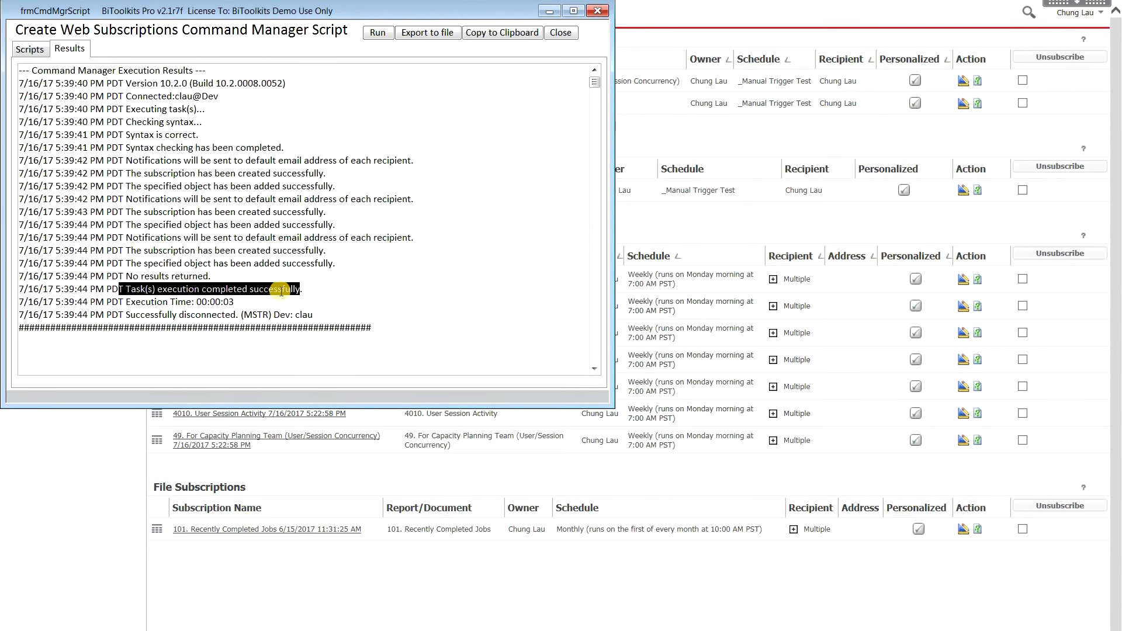
left_click(561, 32)
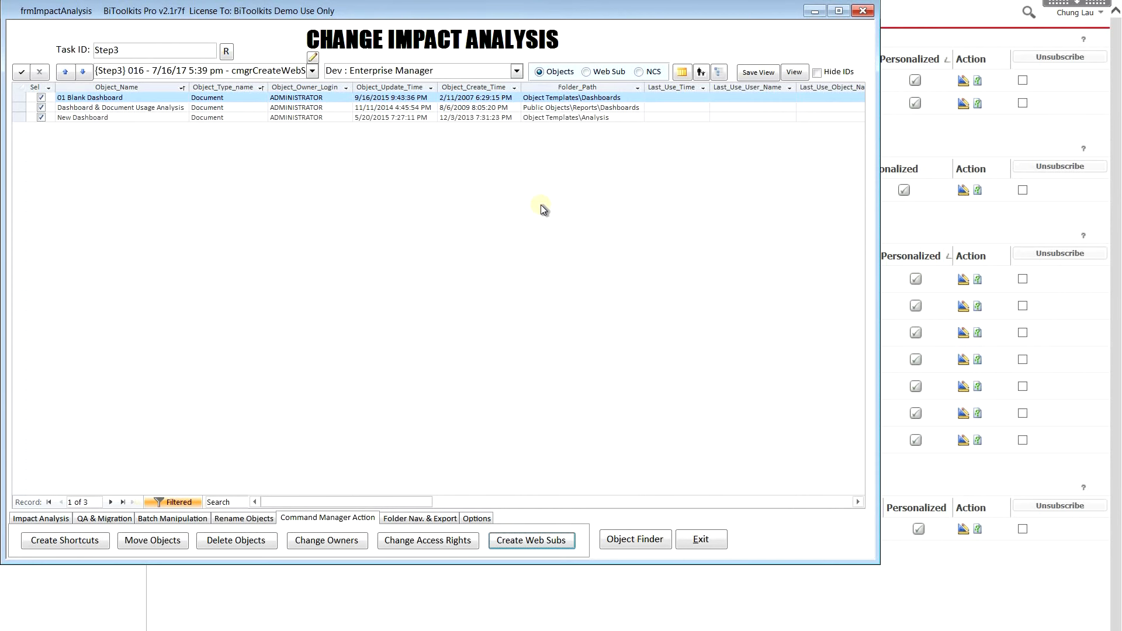
Step: Refresh My Subscriptions in MicroStrategy Web and examine the New Dashboard file subscription, including its advanced options and delivery notification
left_click(982, 610)
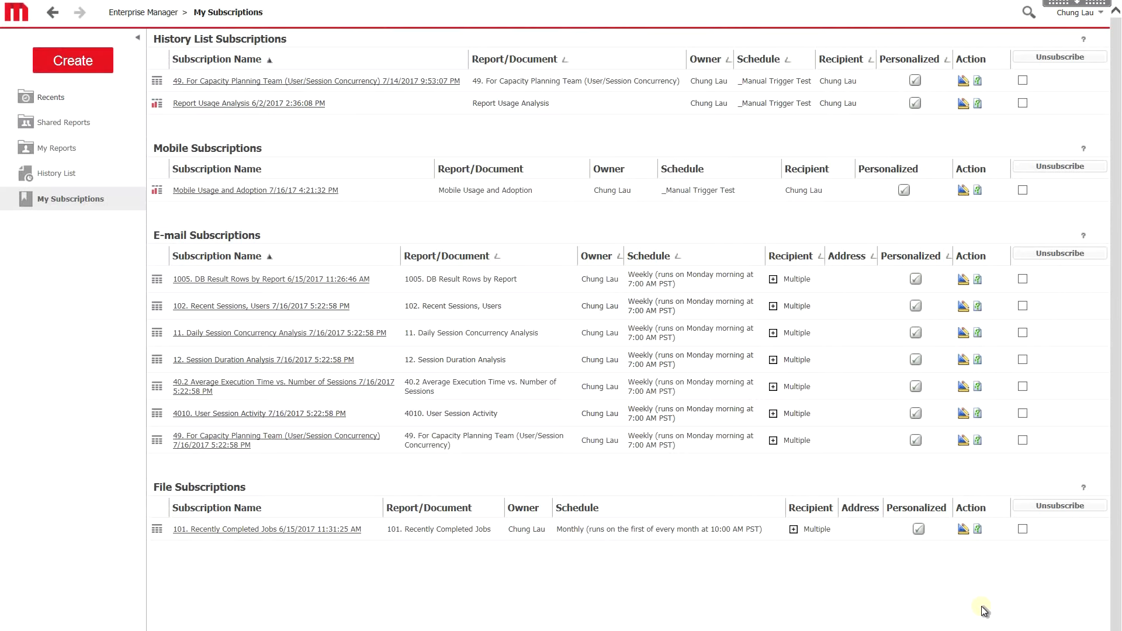
key("F5")
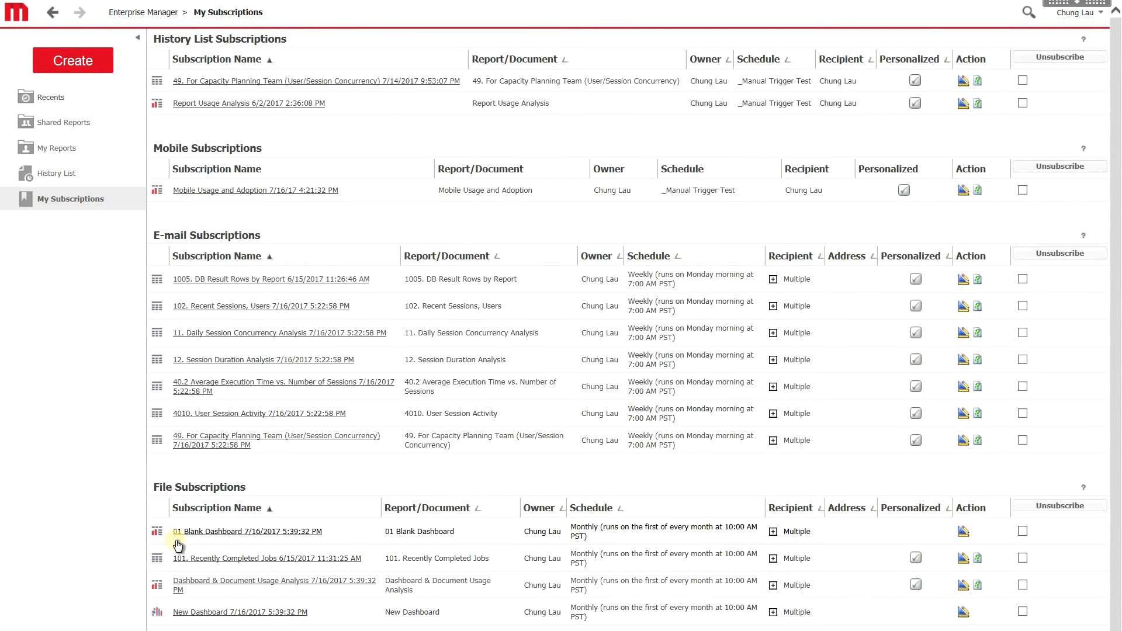
left_click(964, 612)
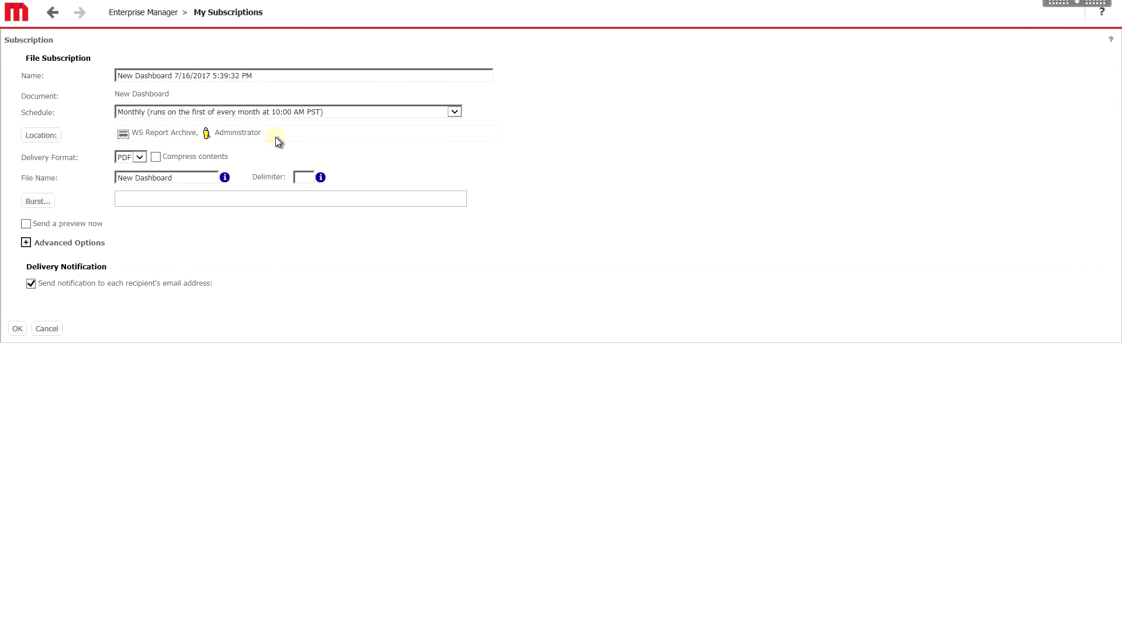
left_click(26, 243)
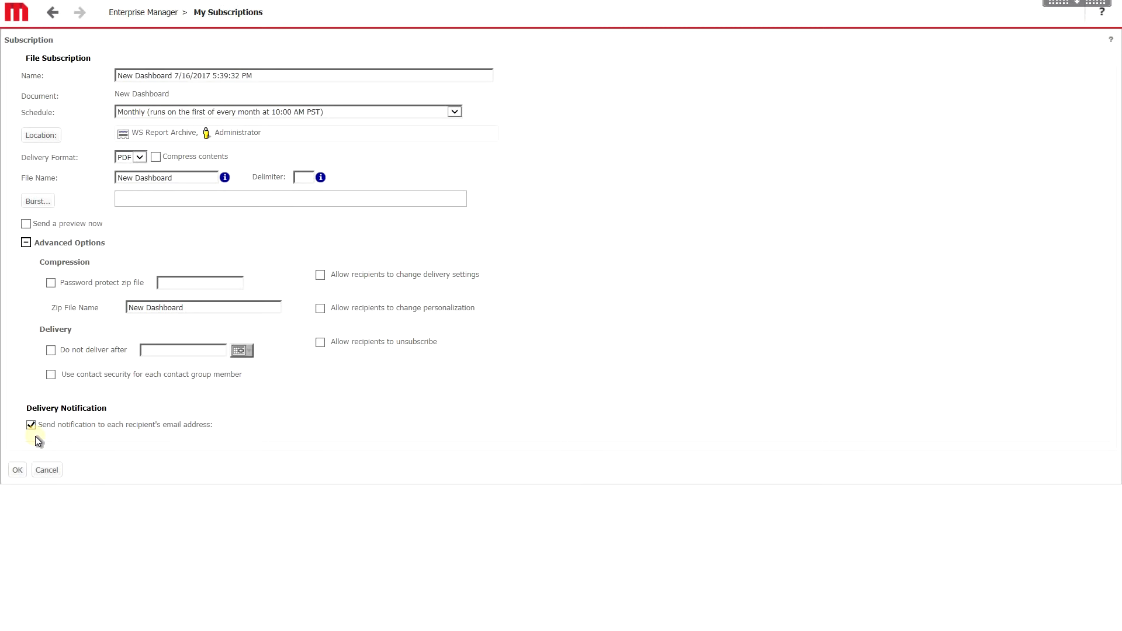
left_click(47, 470)
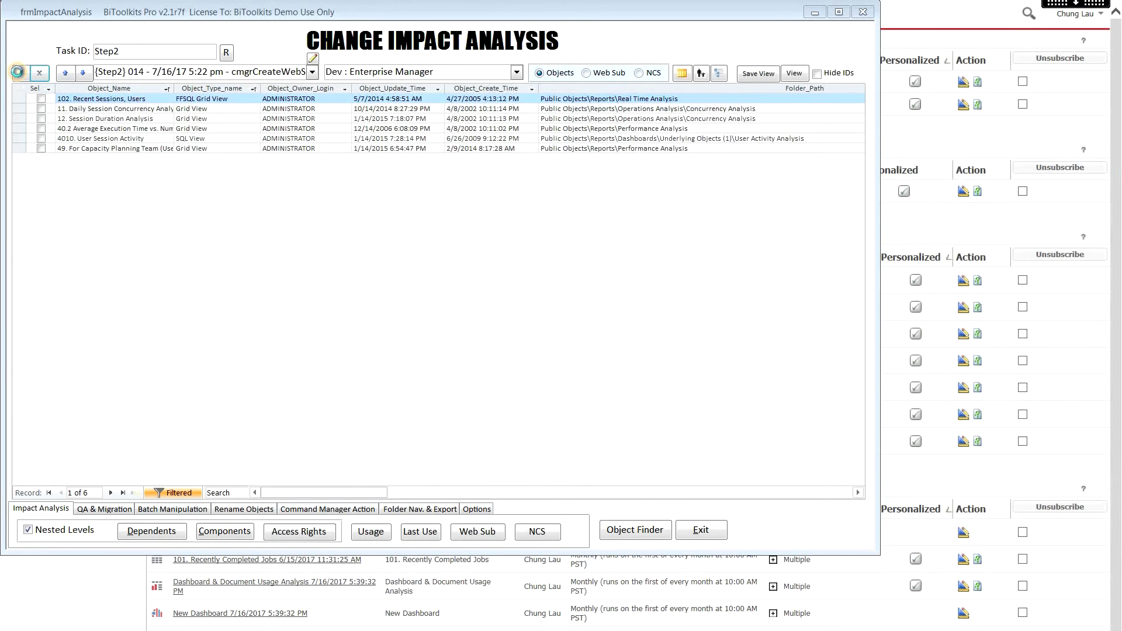
Step: In BiToolkits, select all reports of the Step2 batch, retrieve their web subscriptions and select every listed subscription
left_click(18, 71)
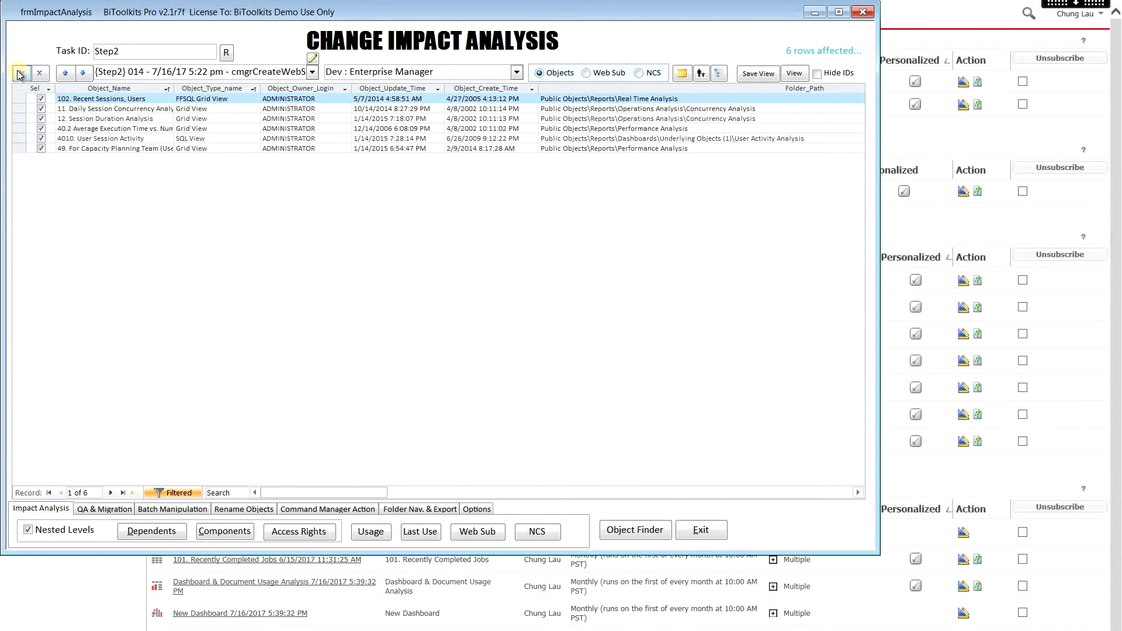
left_click(489, 533)
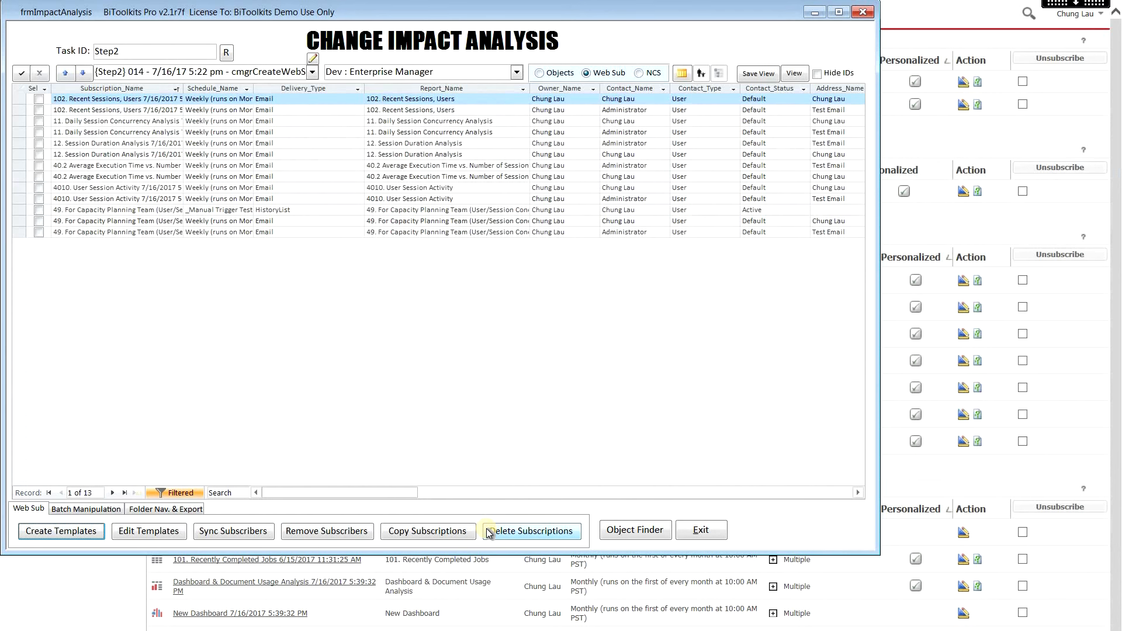
left_click(21, 73)
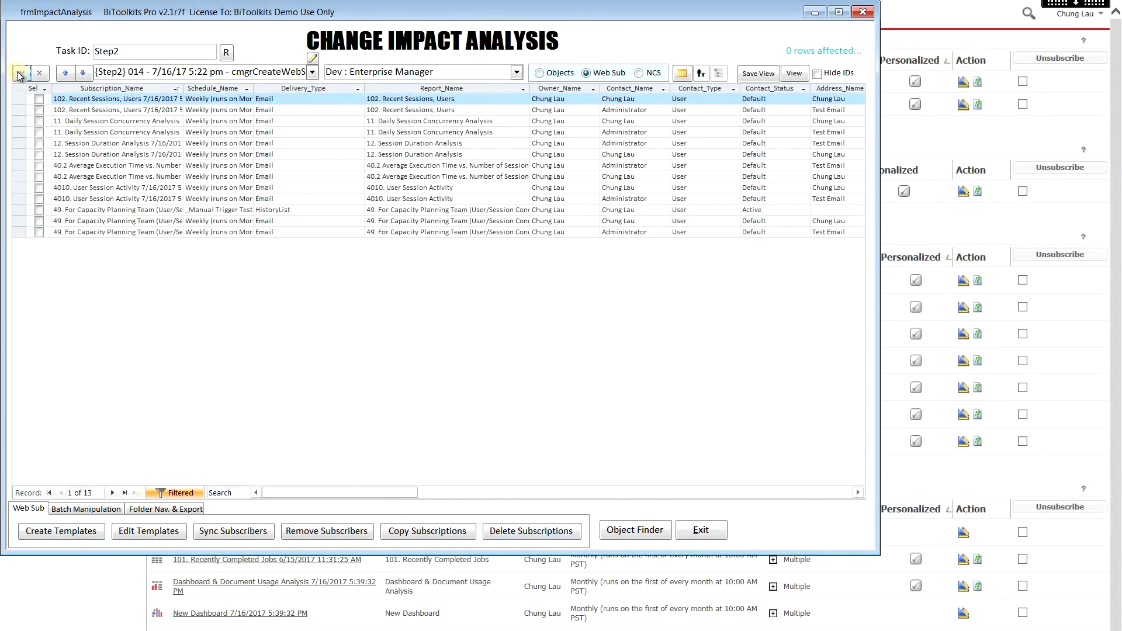
Step: Exclude the HistoryList subscription of report 49 from the selection and start synchronizing subscribers on the remaining e-mail subscriptions
left_click(250, 535)
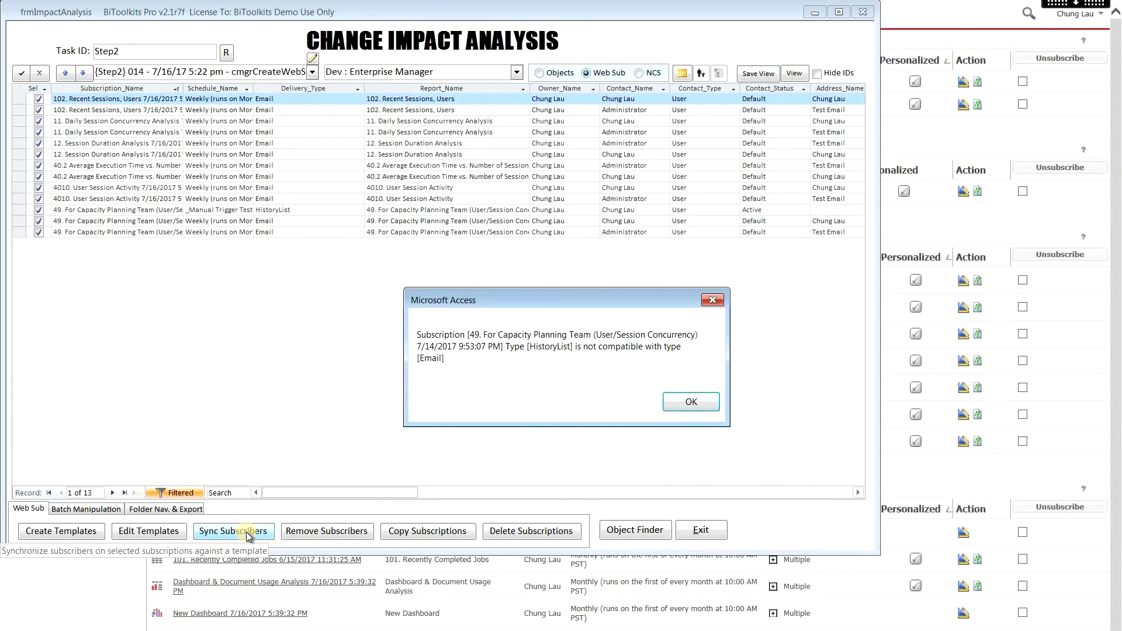
left_click(691, 408)
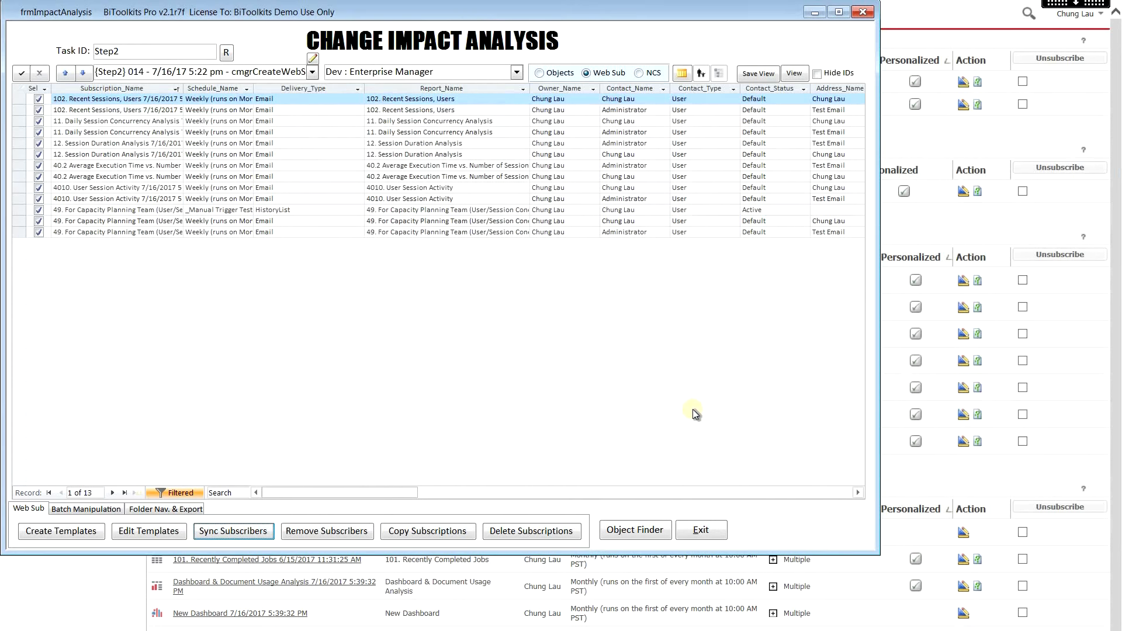
left_click(36, 212)
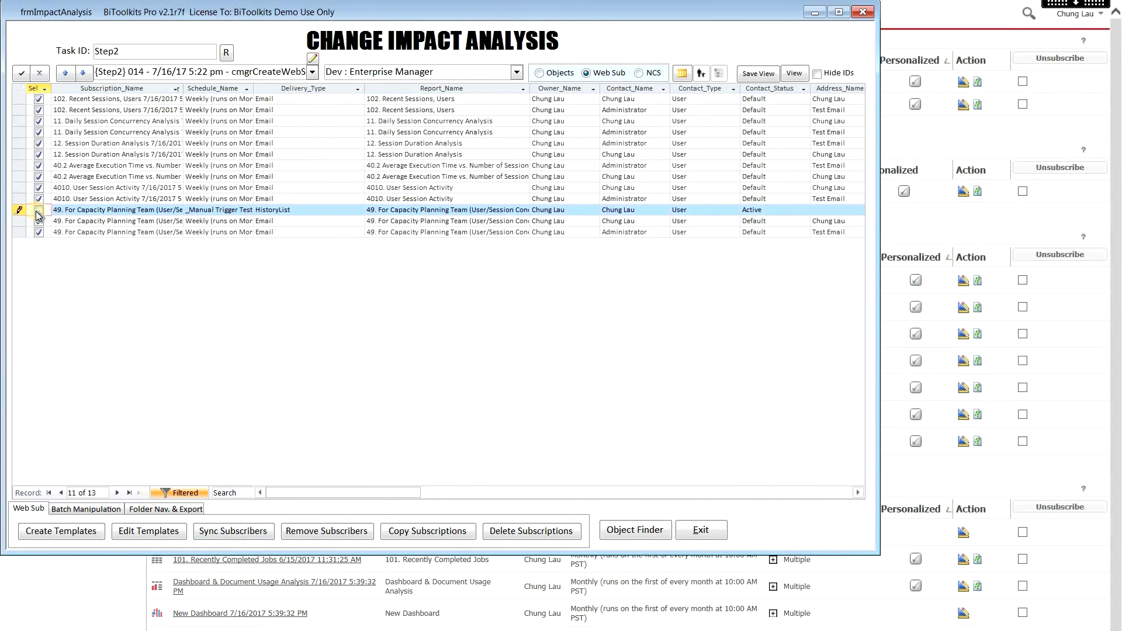
left_click(252, 532)
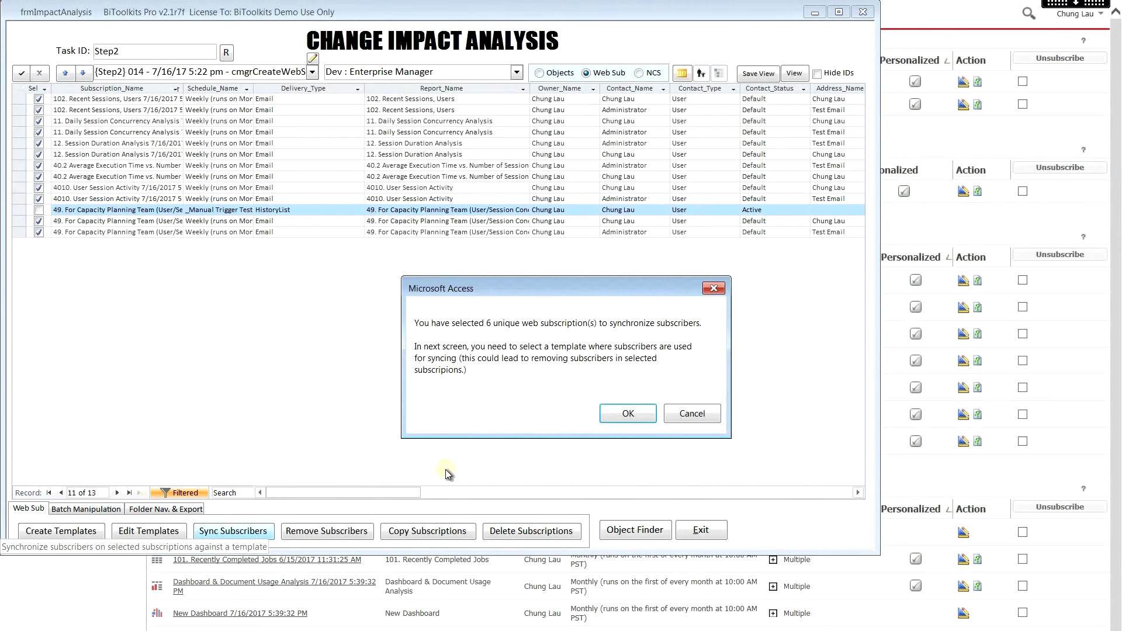
left_click(624, 414)
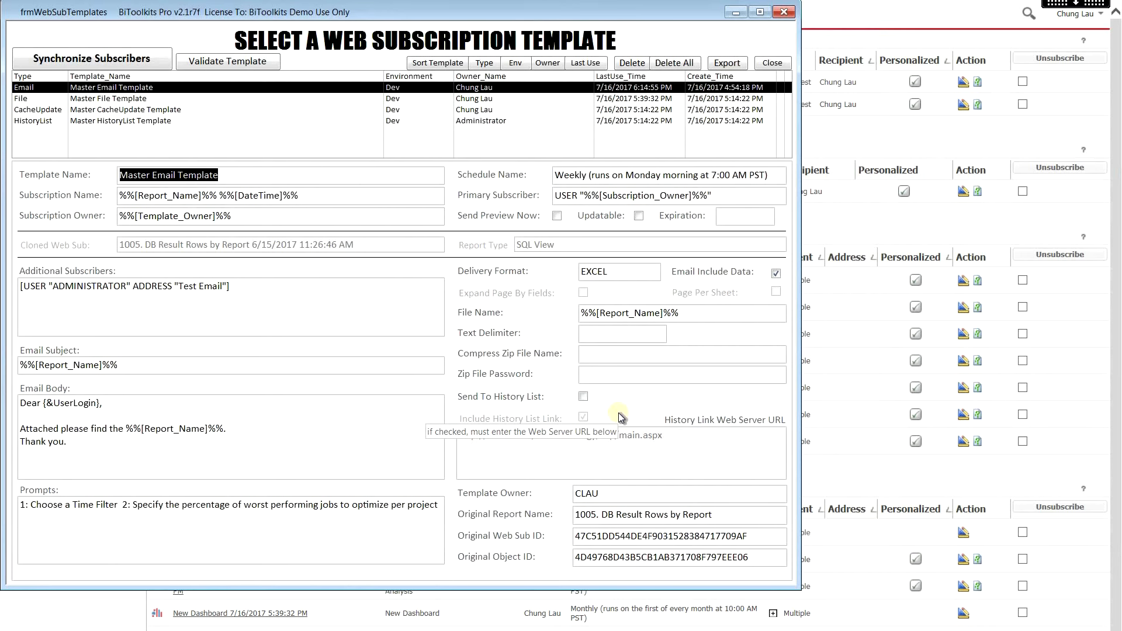
Step: Set the Master Email Template's additional subscribers to [USER "Test"], validate the template and generate the subscriber synchronization script
left_click(228, 285)
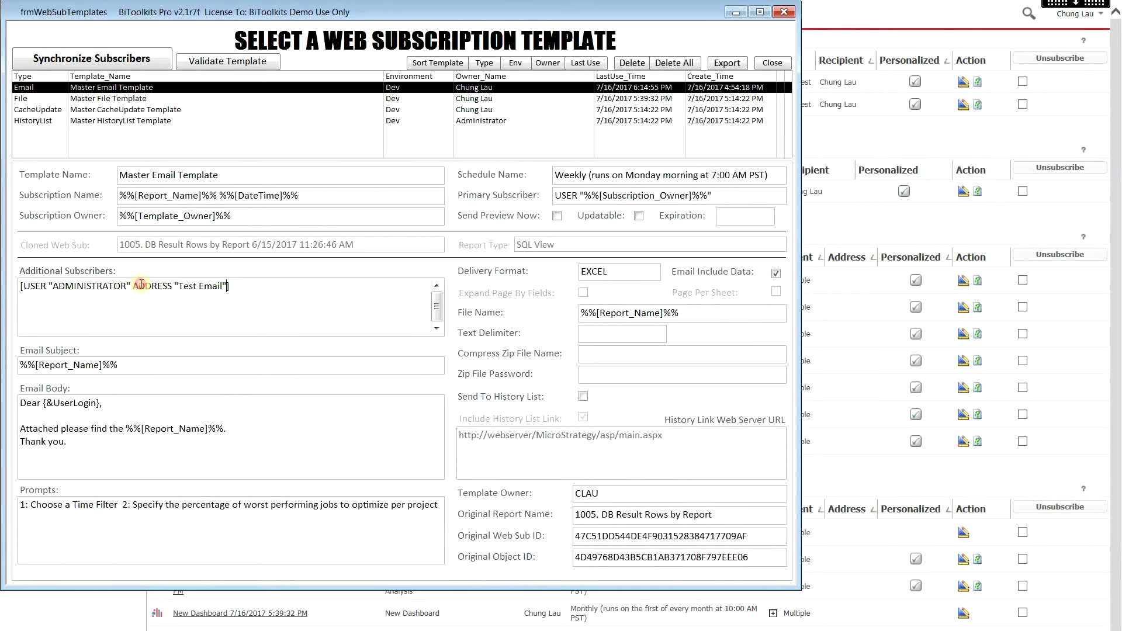
left_click_drag(227, 286, 54, 289)
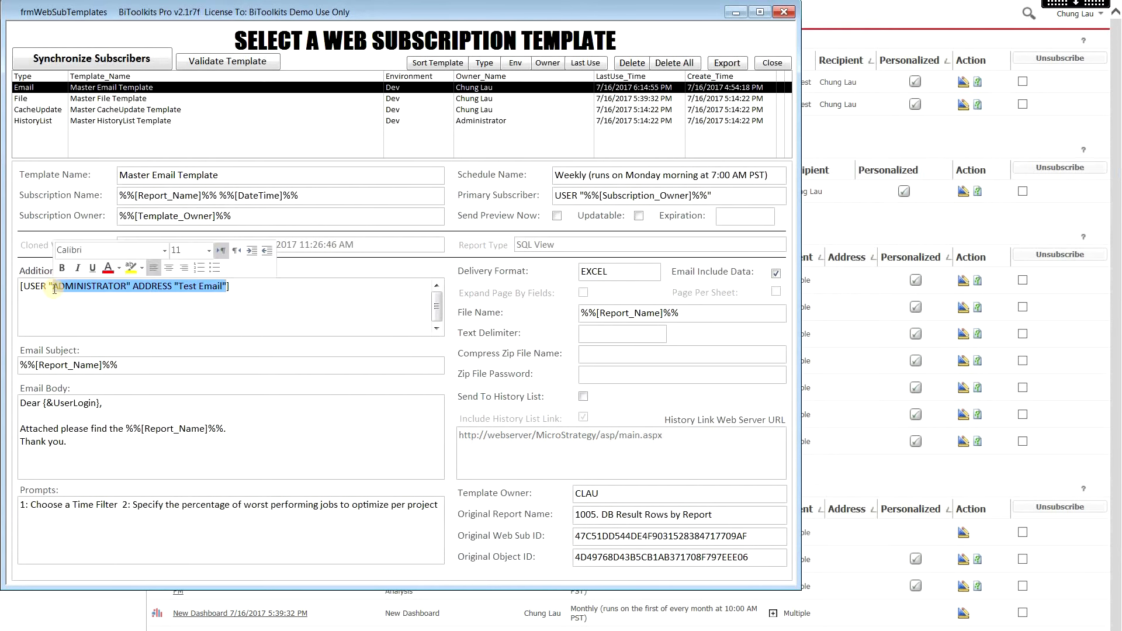
type("Test\"")
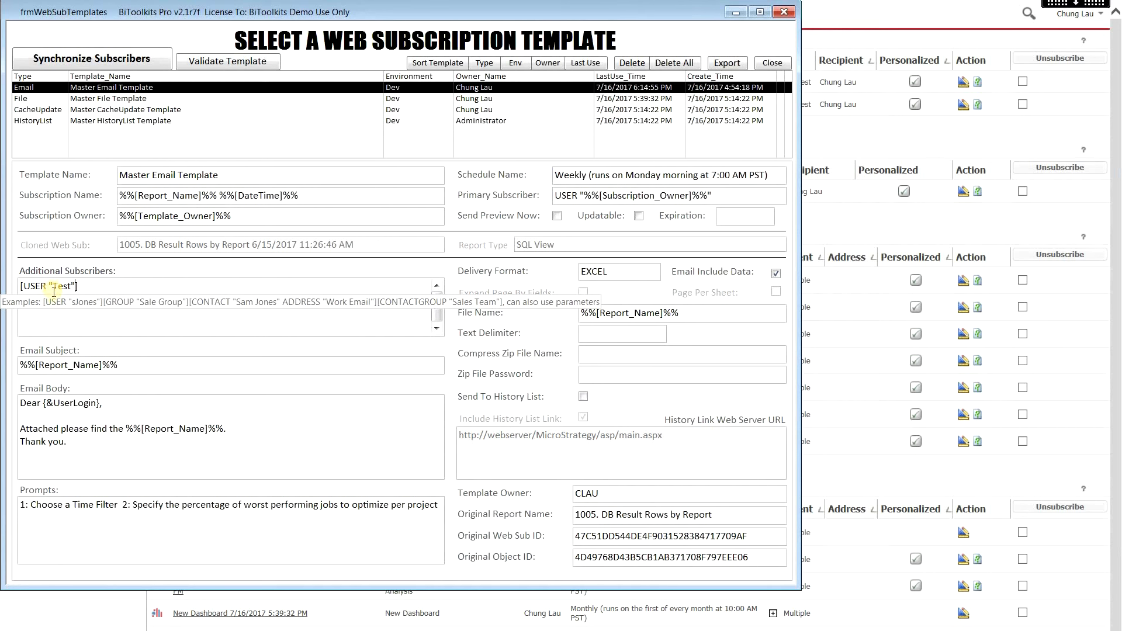
left_click(204, 61)
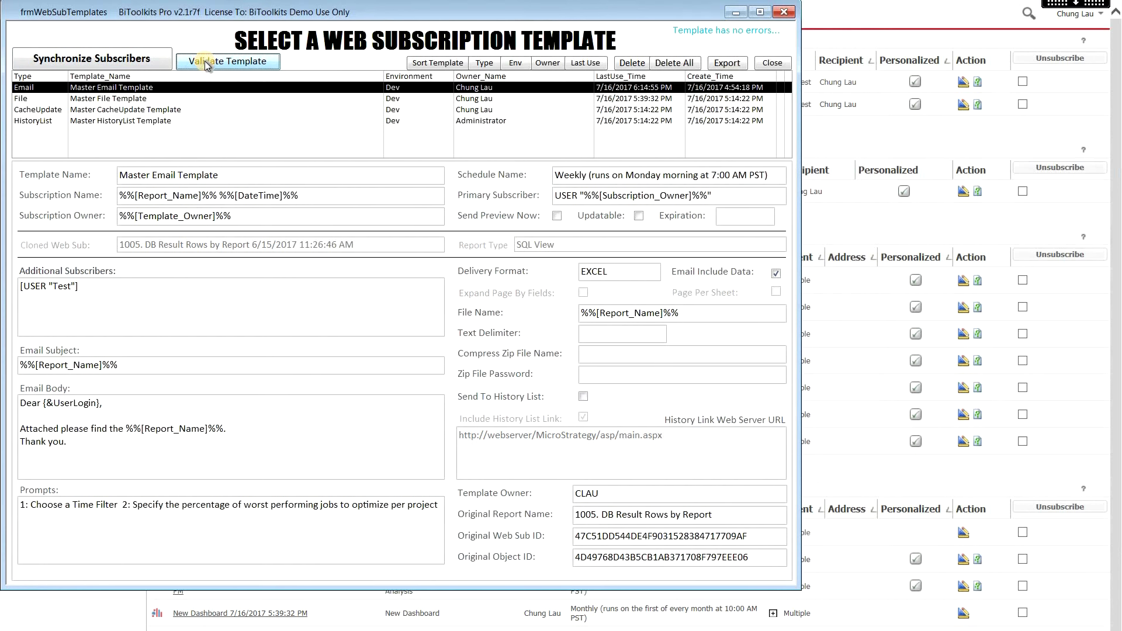
left_click(110, 57)
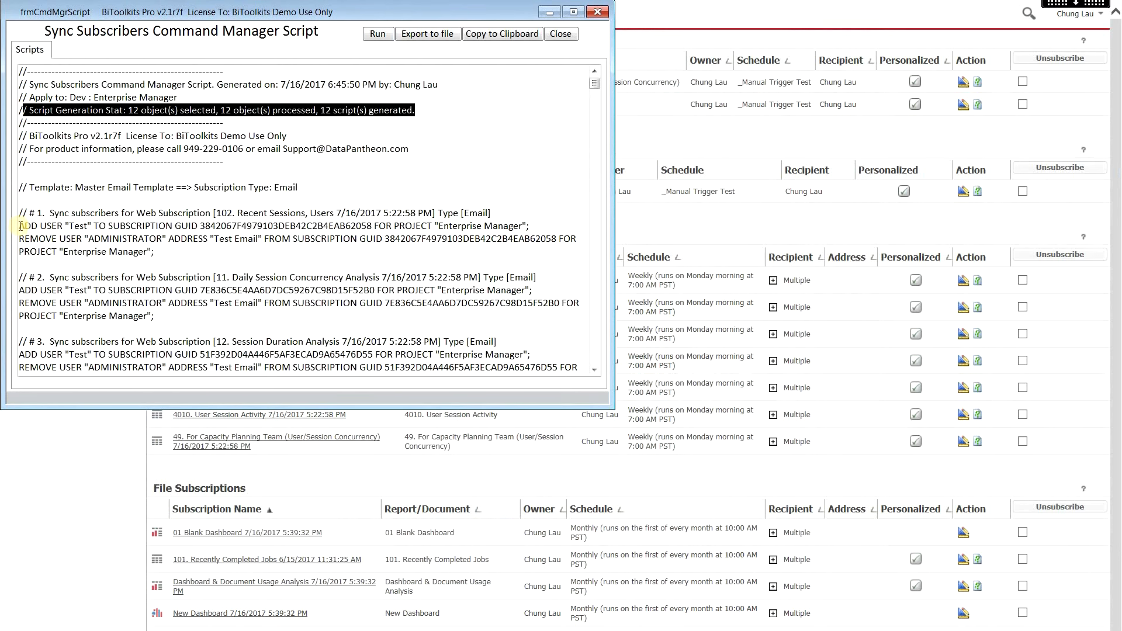
Step: Review the add and remove subscriber commands in the synchronization script, run it, check the execution results and close the script window
left_click(20, 226)
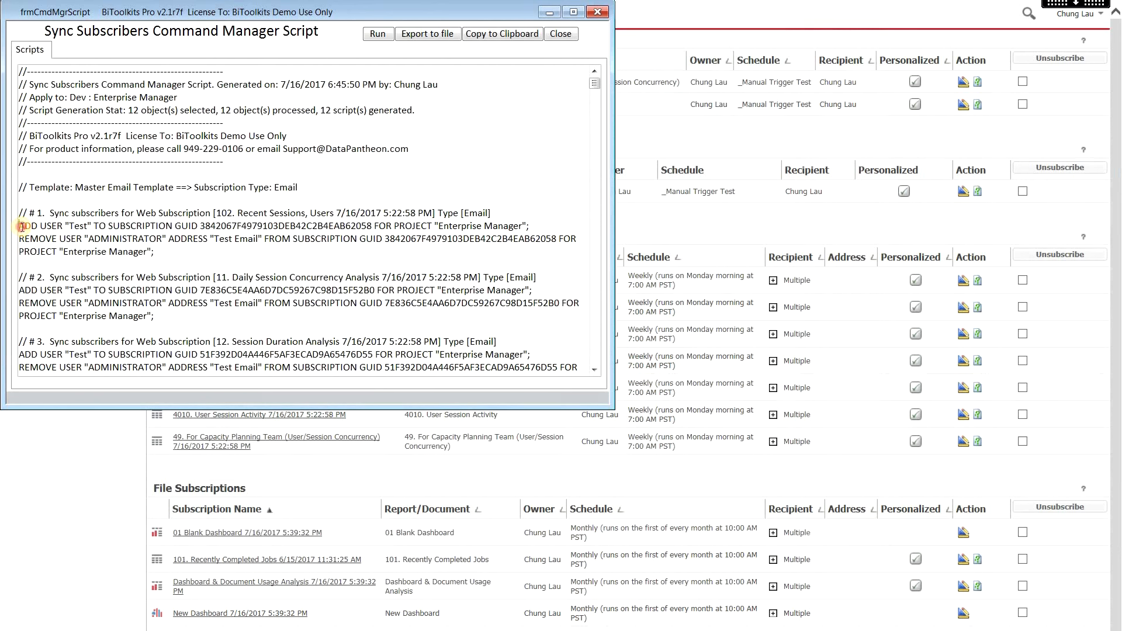
left_click(21, 239)
left_click_drag(20, 239, 238, 245)
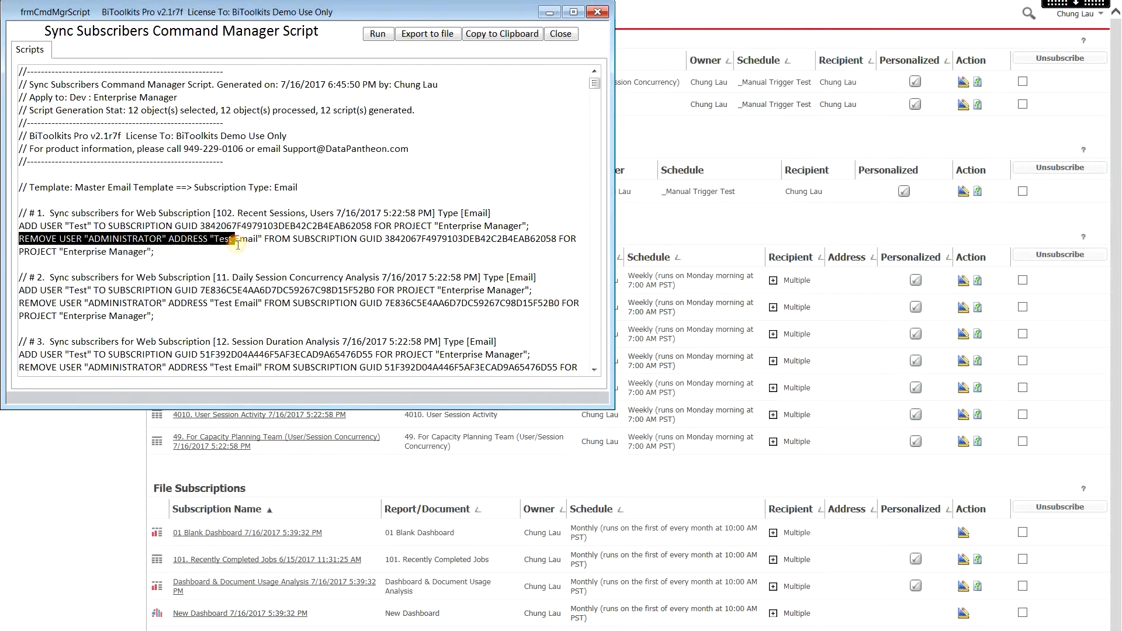
left_click(383, 34)
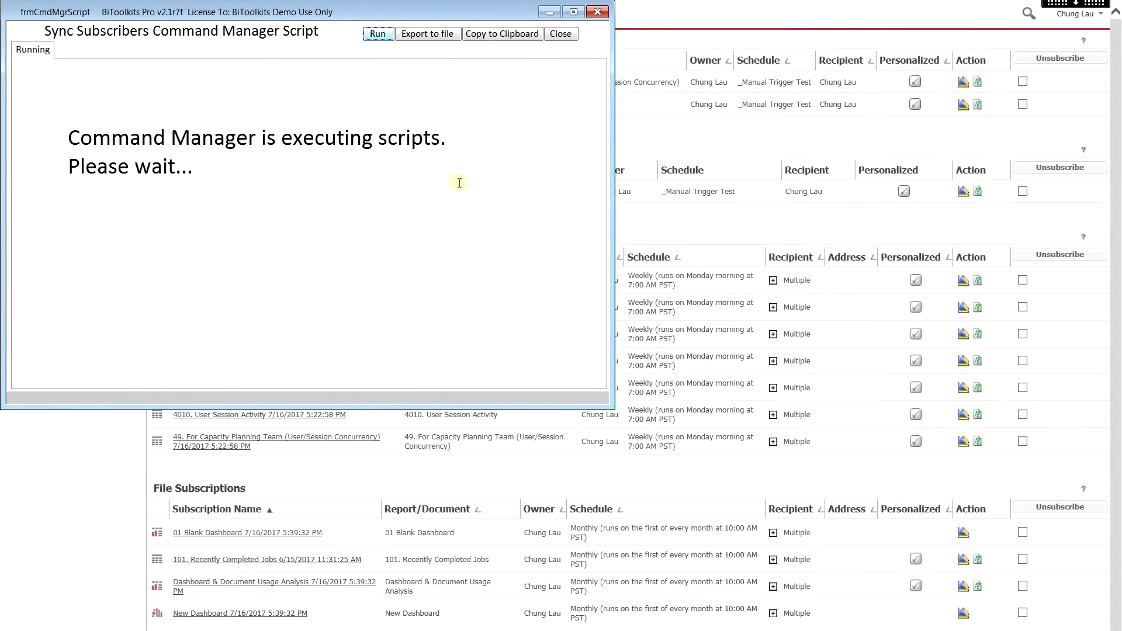
left_click_drag(310, 327, 125, 326)
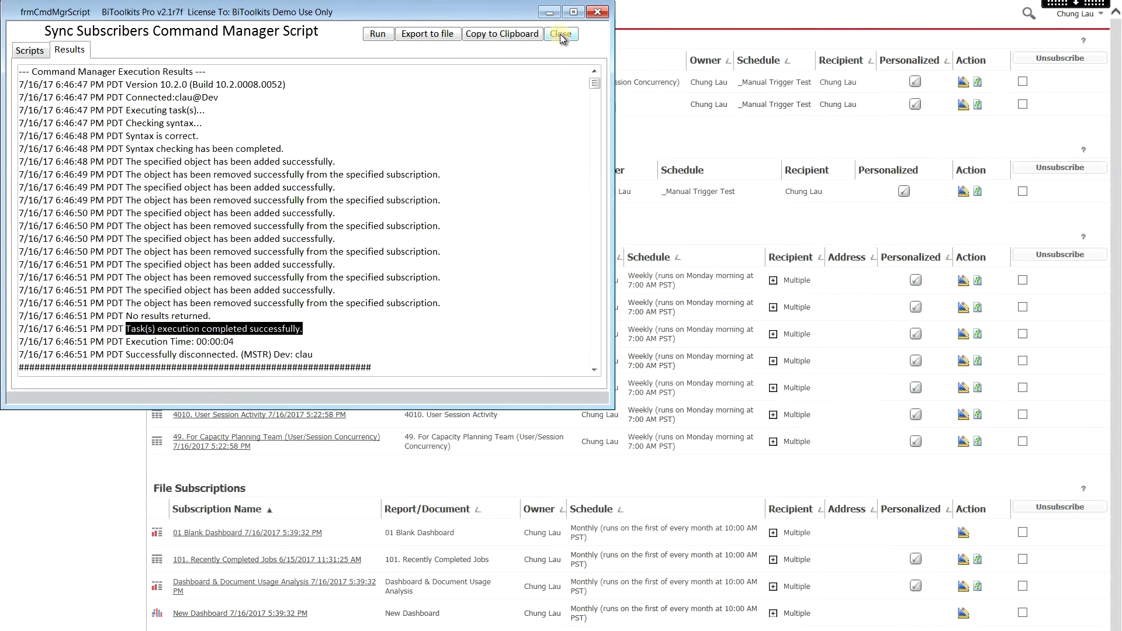
left_click(560, 34)
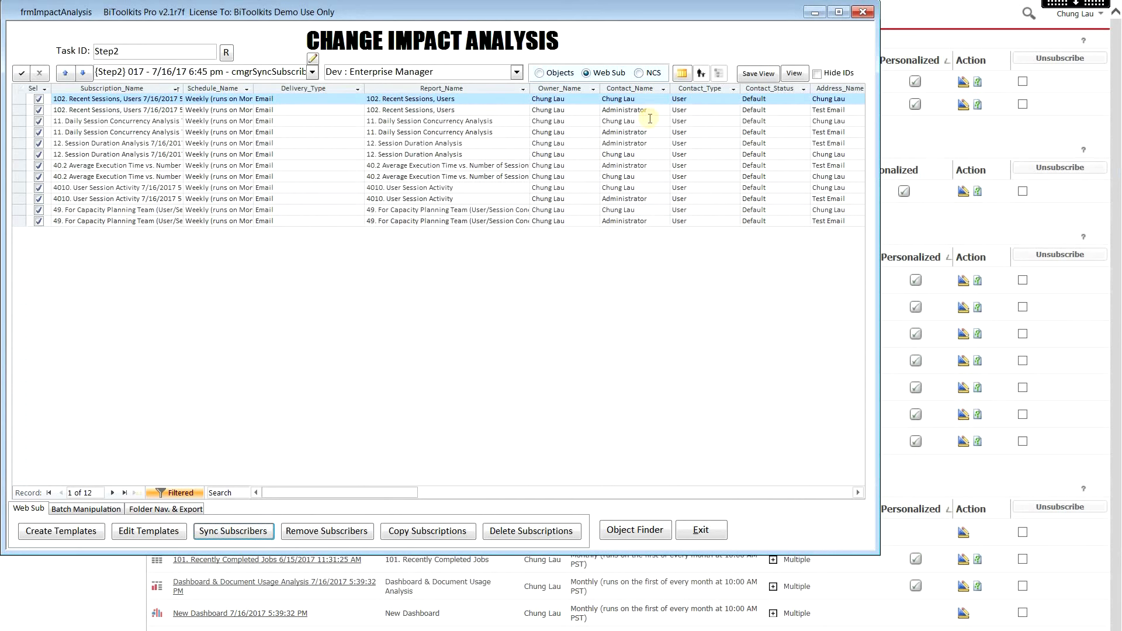
Step: Create a new batch from the selected Step2 web subscriptions to refresh their subscriber data from MicroStrategy
left_click(90, 507)
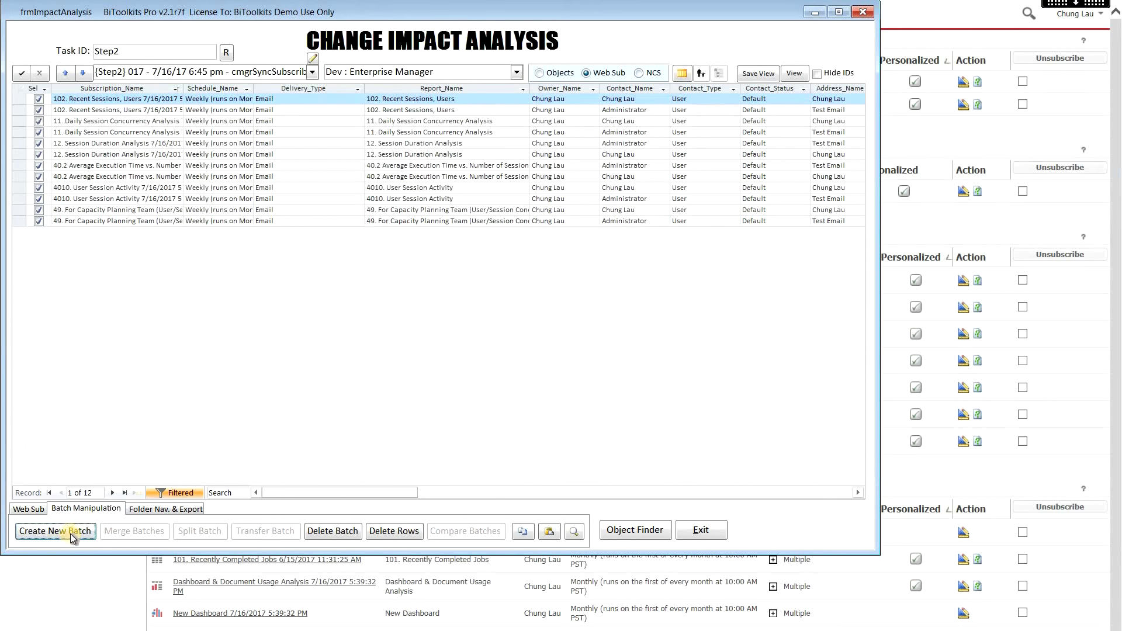
left_click(71, 532)
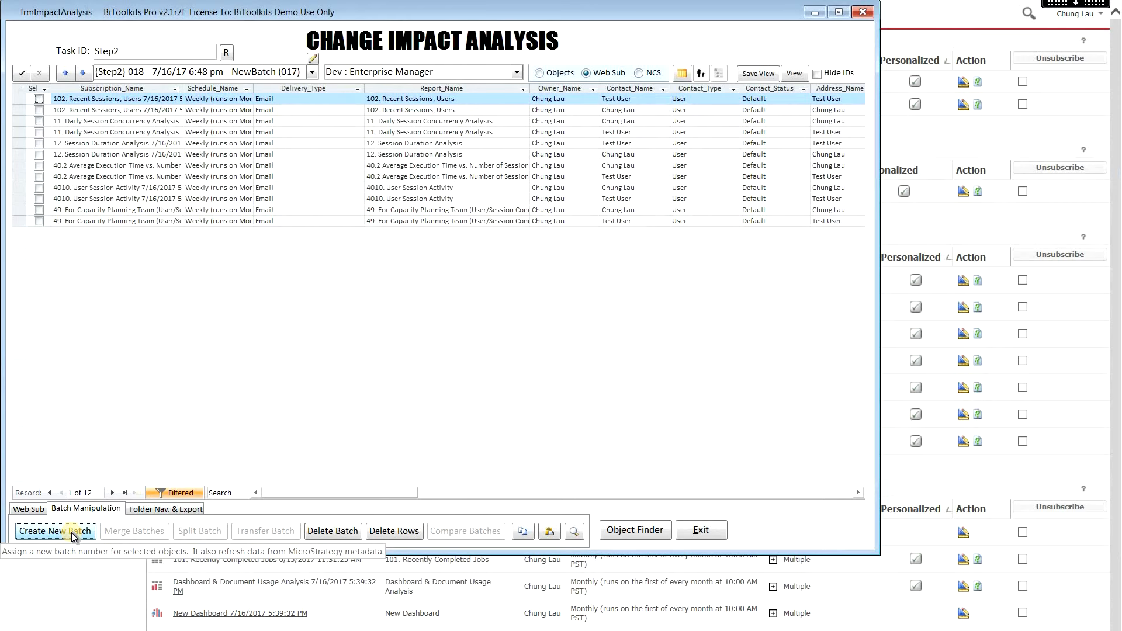
Step: Switch to MicroStrategy Web, open the 12. Session Duration Analysis e-mail subscription, examine its recipients and close it without changes
left_click(964, 366)
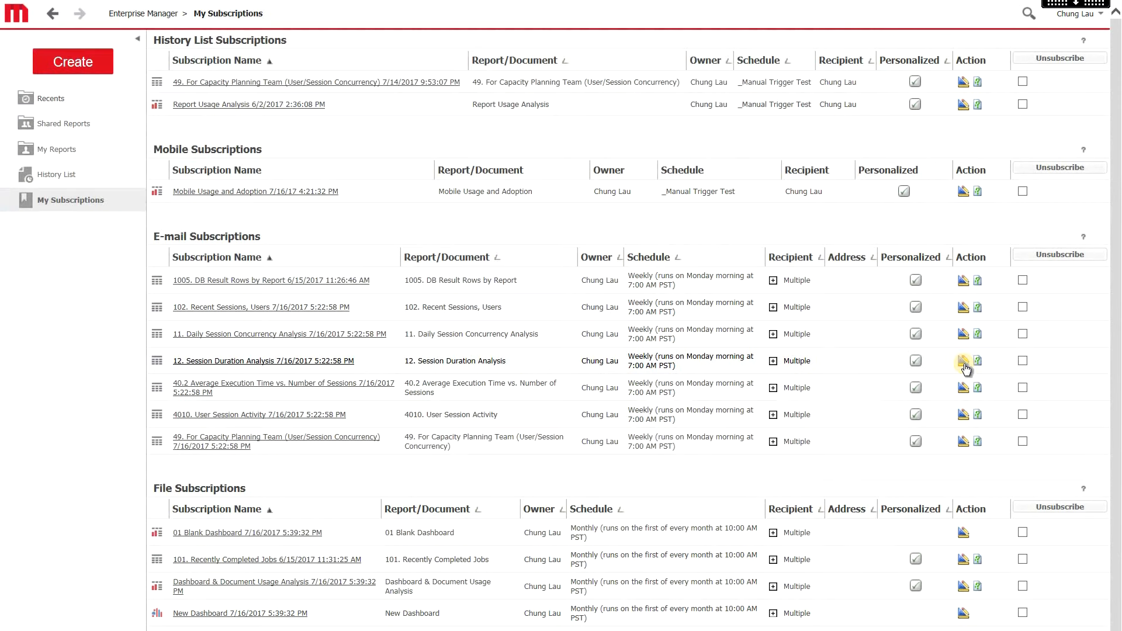
left_click(964, 364)
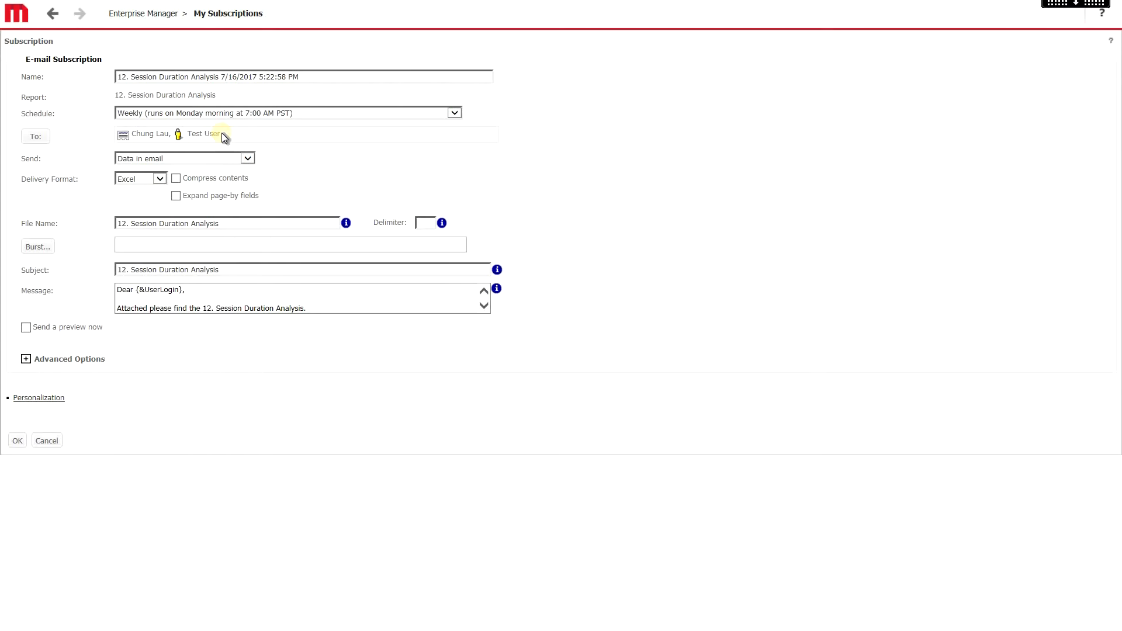
left_click(53, 440)
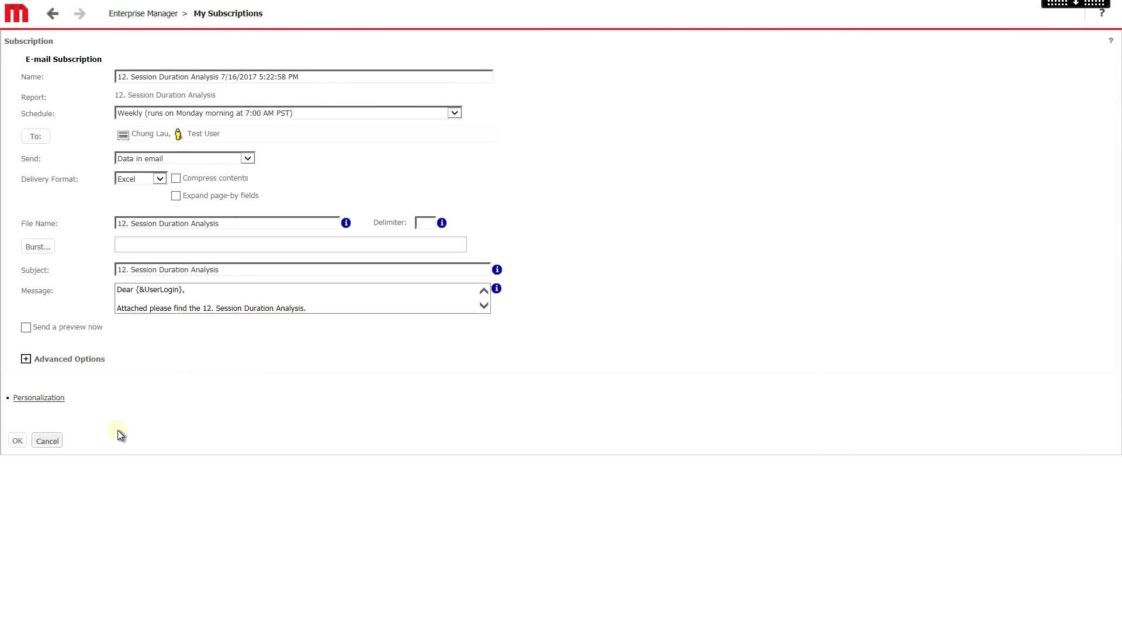